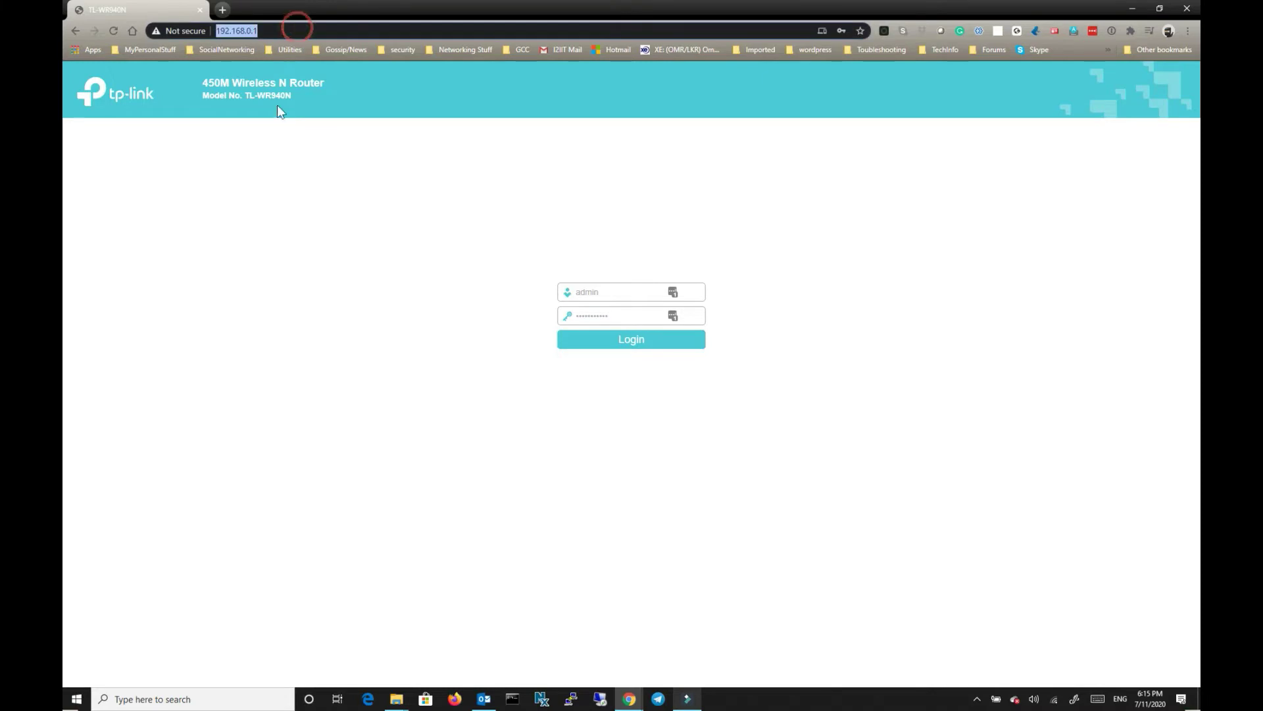
# Log in to the router at 192.168.0.1 with the stored admin credentials and view the Status page.
pyautogui.doubleClick(587, 291)
pyautogui.doubleClick(625, 316)
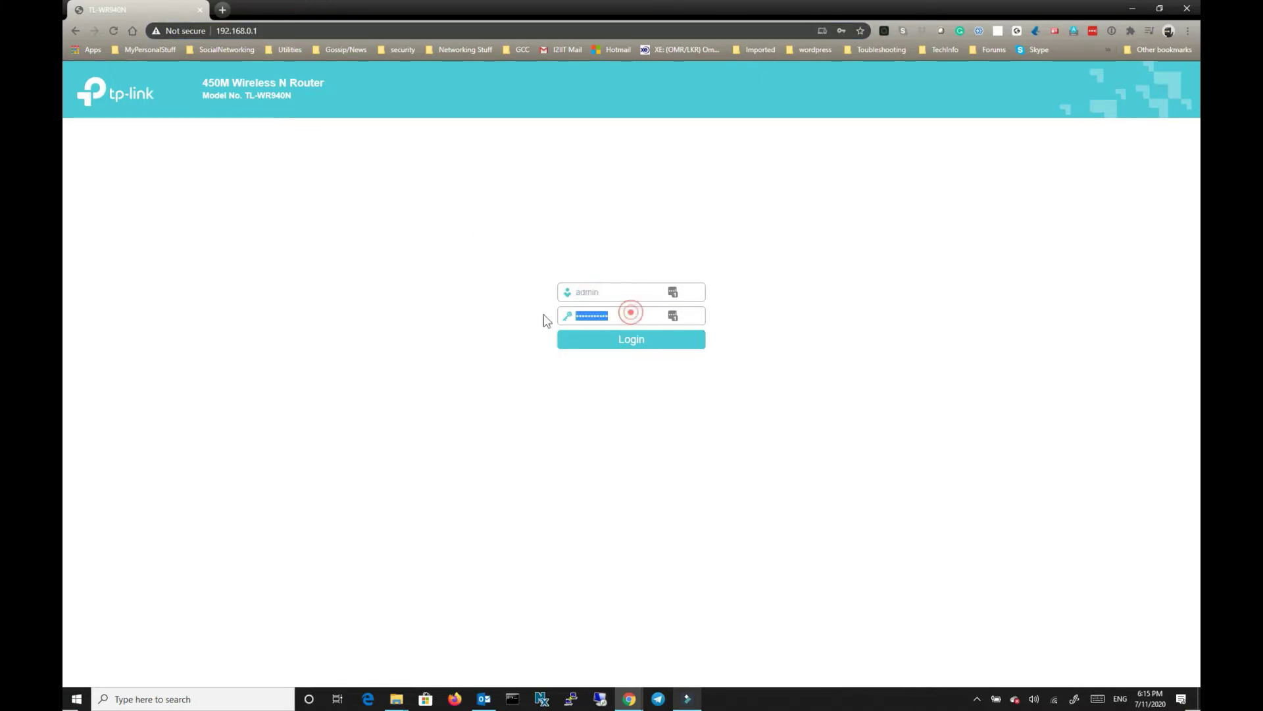
pyautogui.click(645, 344)
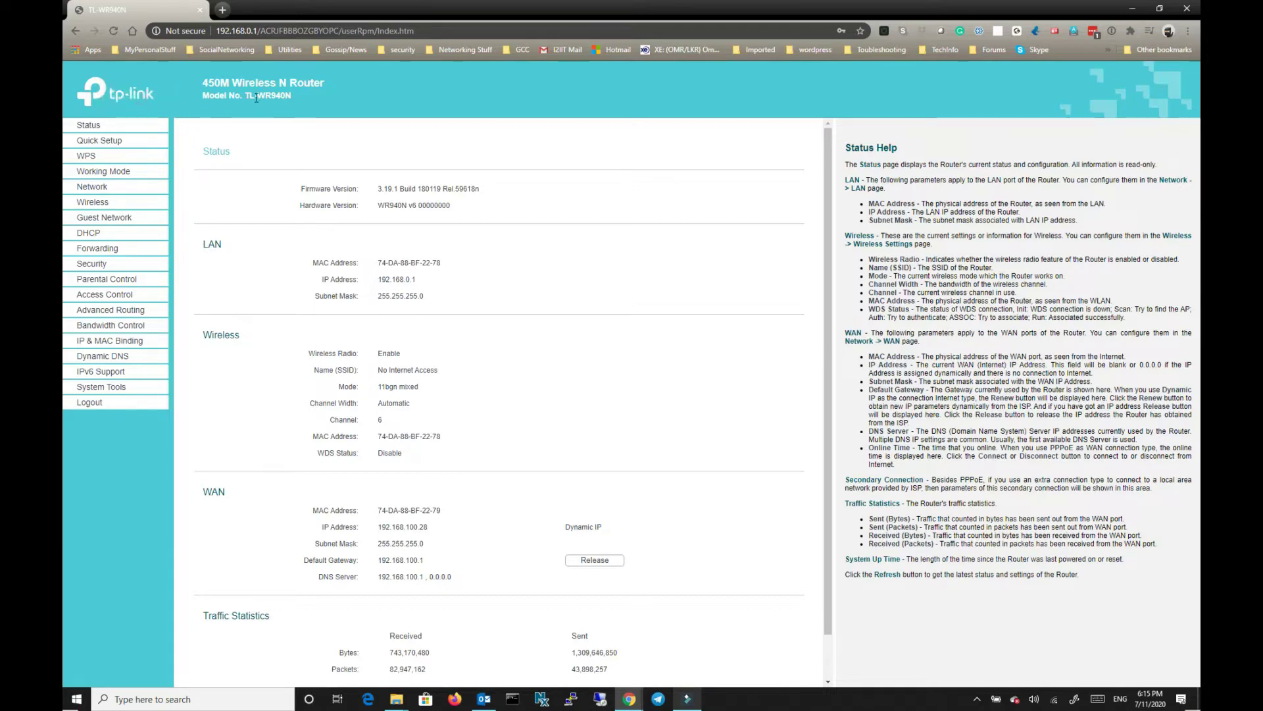
pyautogui.tripleClick(297, 99)
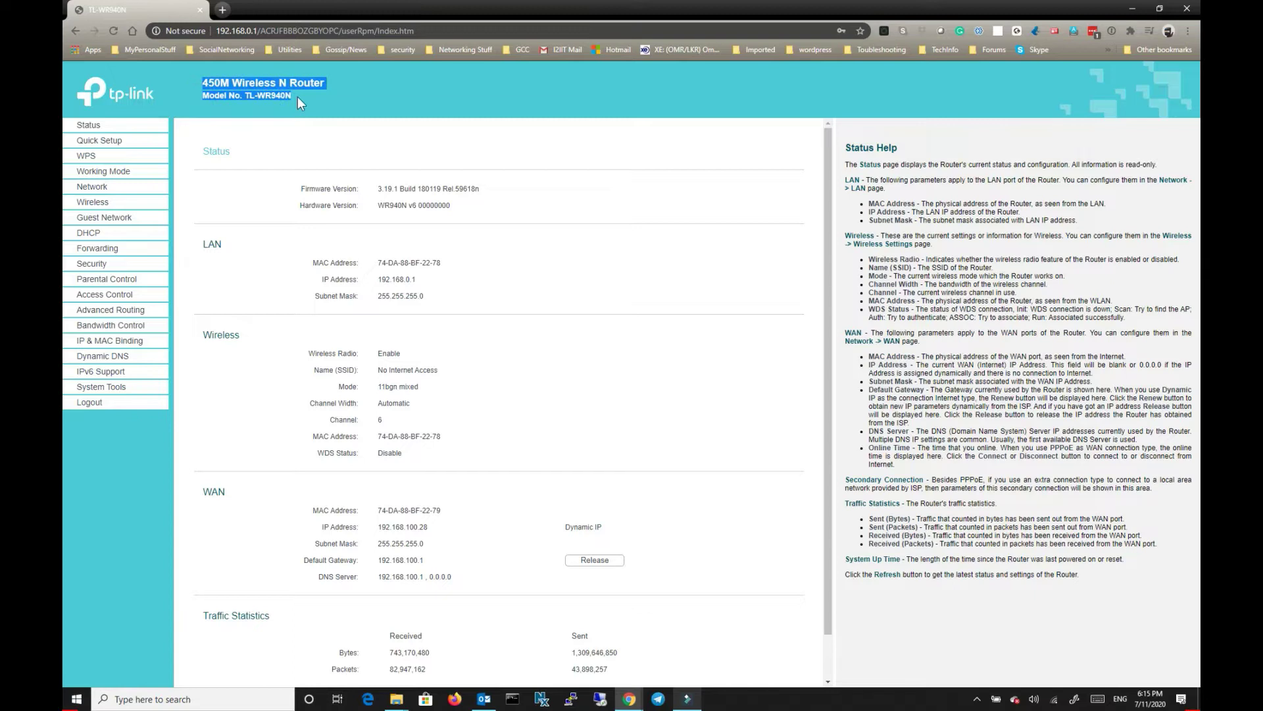
pyautogui.click(257, 153)
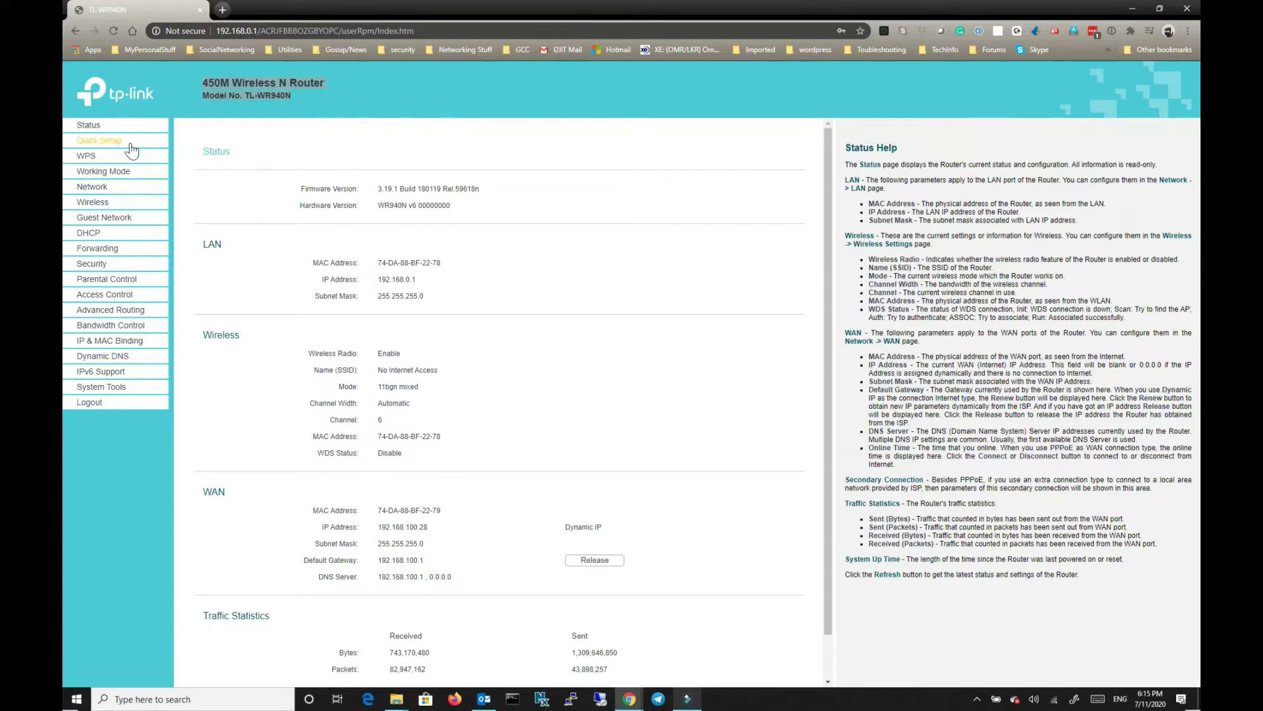
# Start Quick Setup and compare the Standard Wireless Router and Access Point working modes.
pyautogui.click(110, 146)
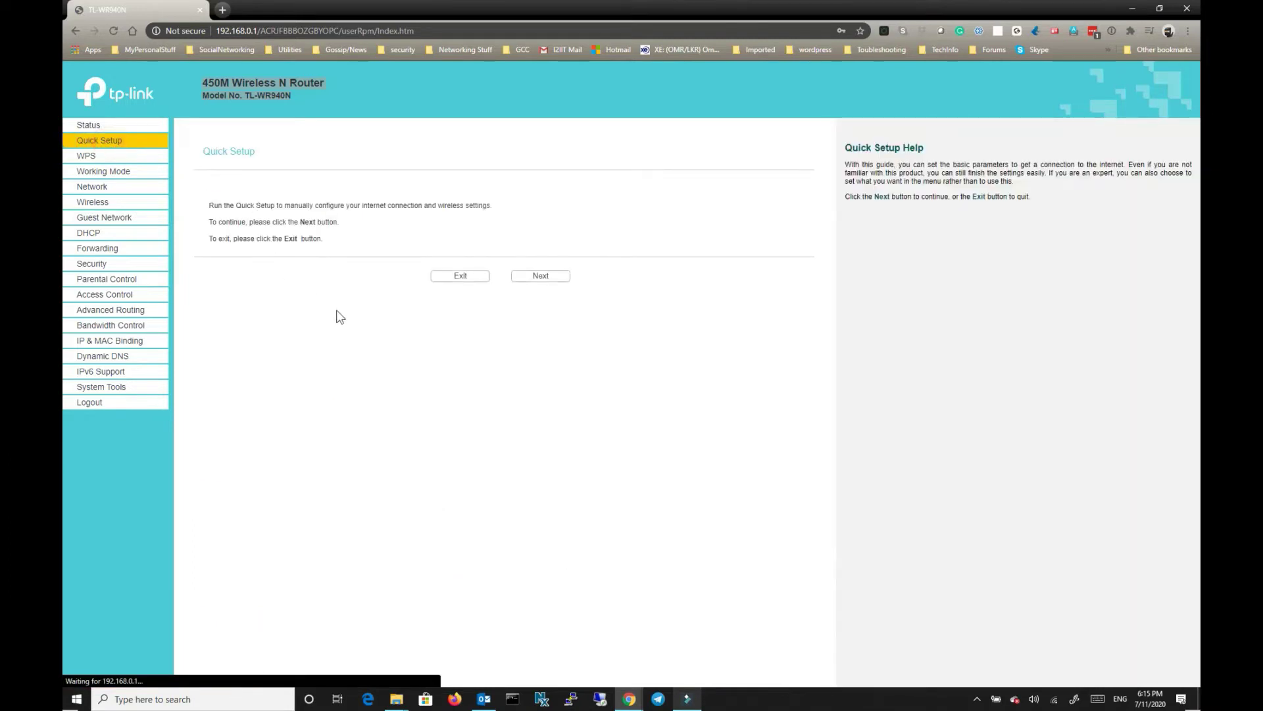
pyautogui.click(541, 276)
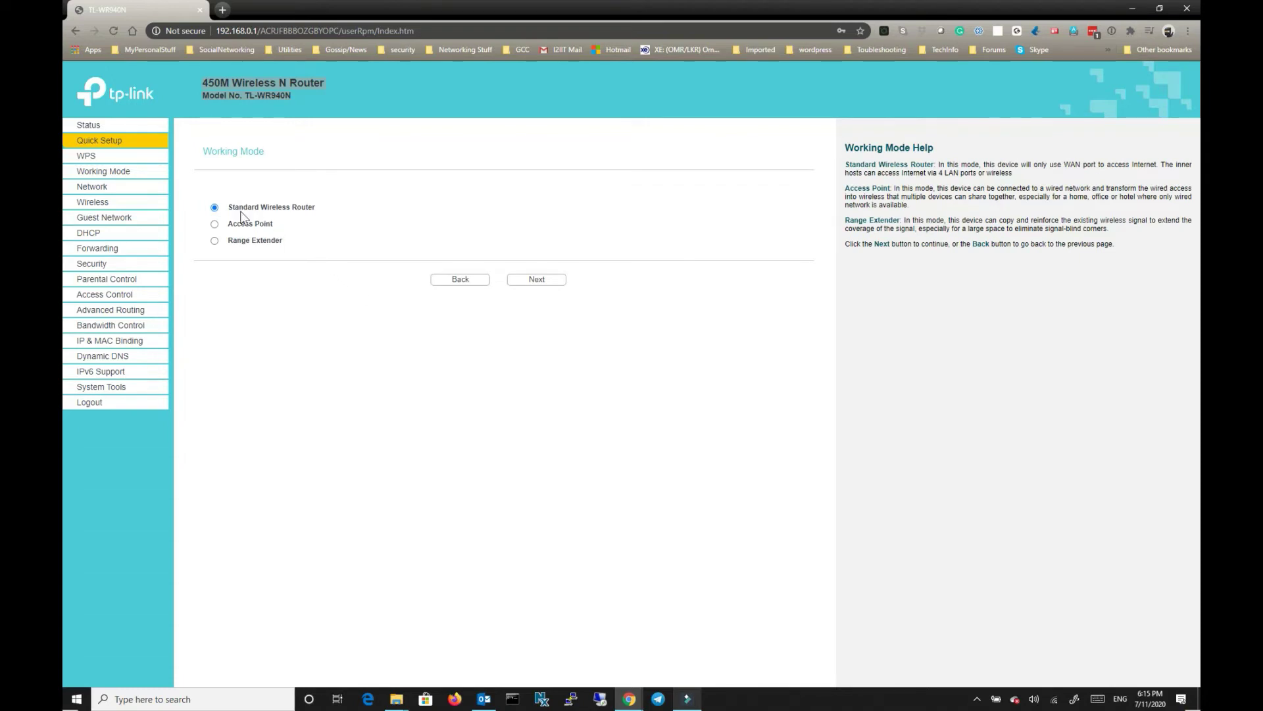
pyautogui.moveTo(226, 208); pyautogui.dragTo(318, 210)
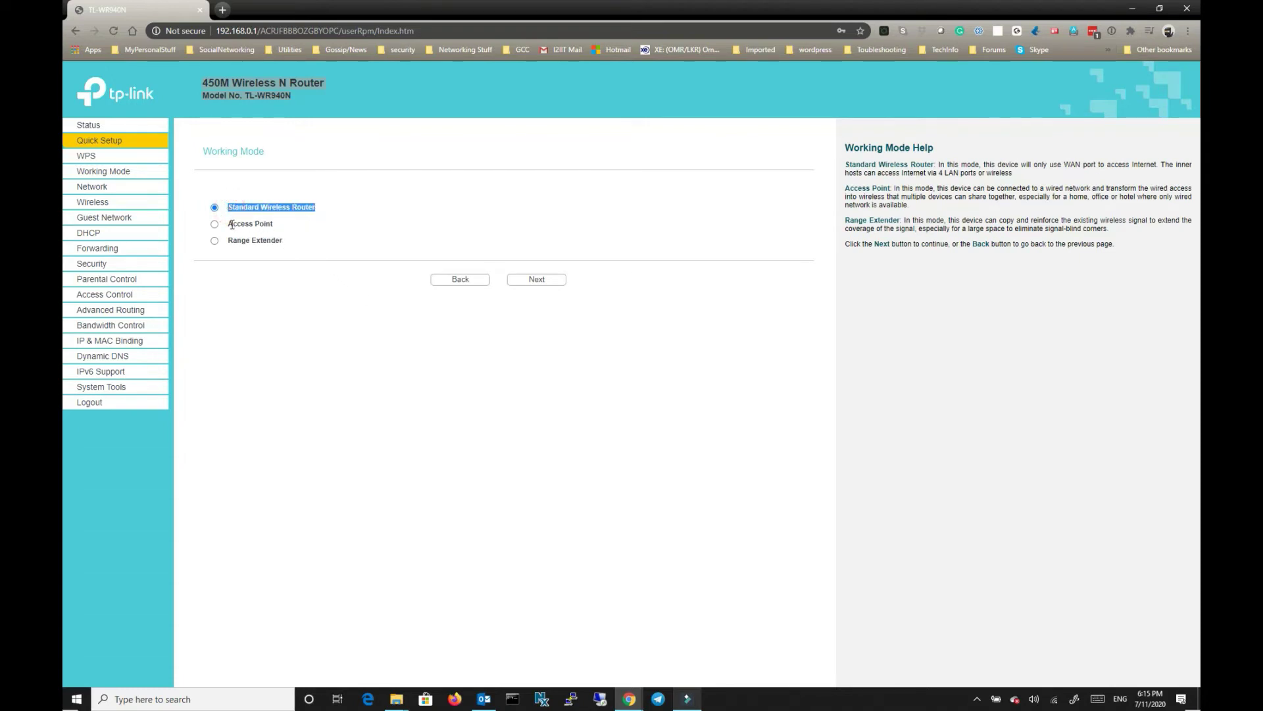
pyautogui.moveTo(232, 225); pyautogui.dragTo(310, 243)
pyautogui.click(311, 259)
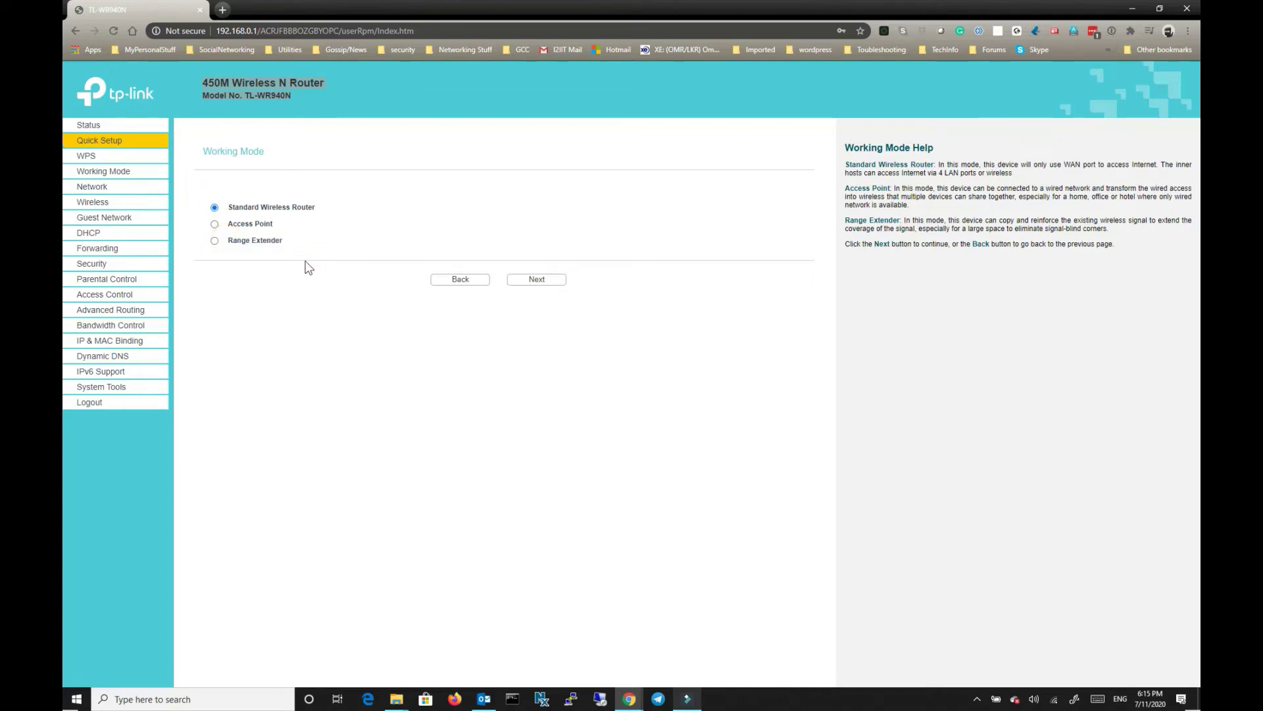
# Select Range Extender as the working mode and continue to Wireless Setting.
pyautogui.click(214, 241)
pyautogui.moveTo(253, 242); pyautogui.dragTo(296, 243)
pyautogui.click(308, 251)
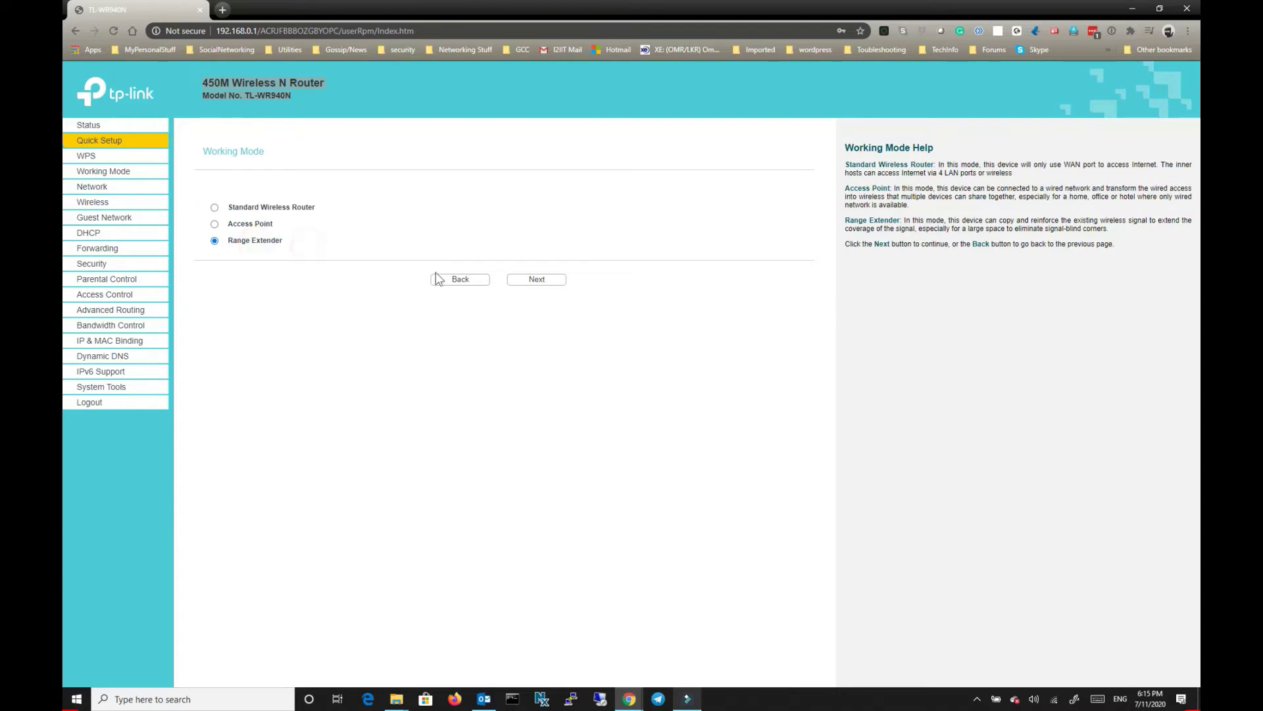
pyautogui.click(538, 281)
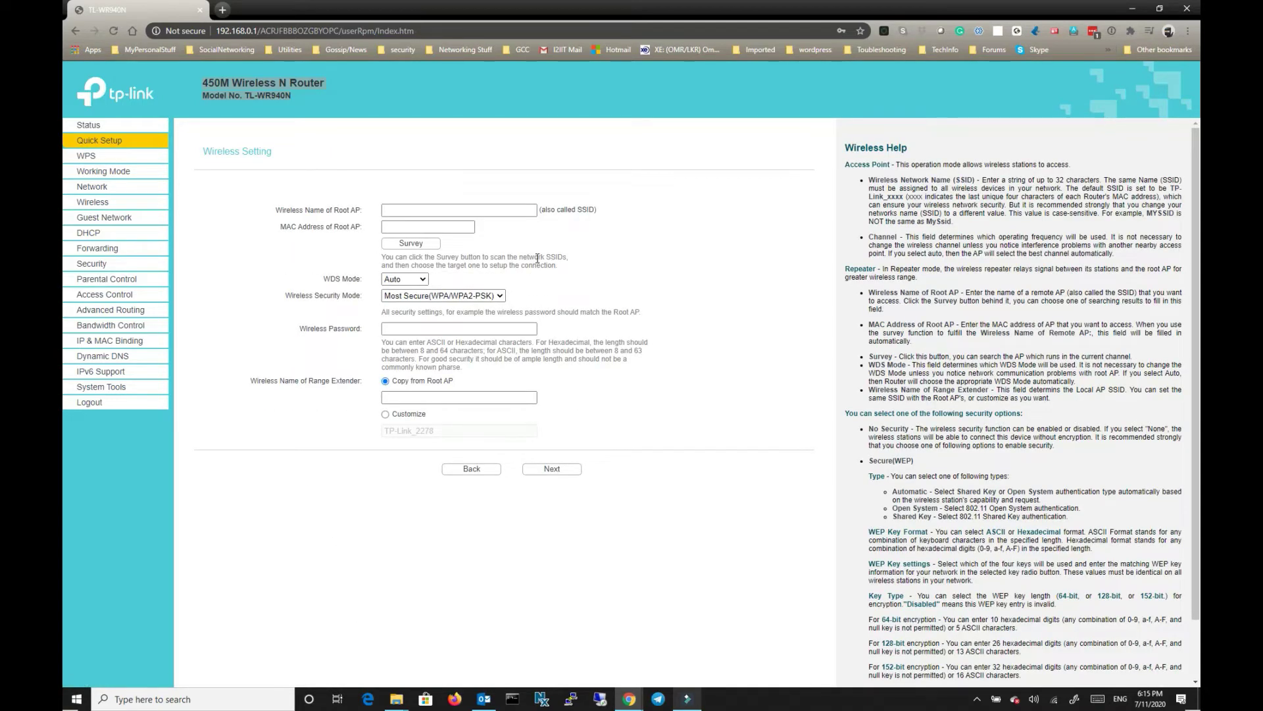
# Enter 'Do Not Connect' as the root network name from the autocomplete suggestion.
pyautogui.click(435, 211)
pyautogui.write('D')
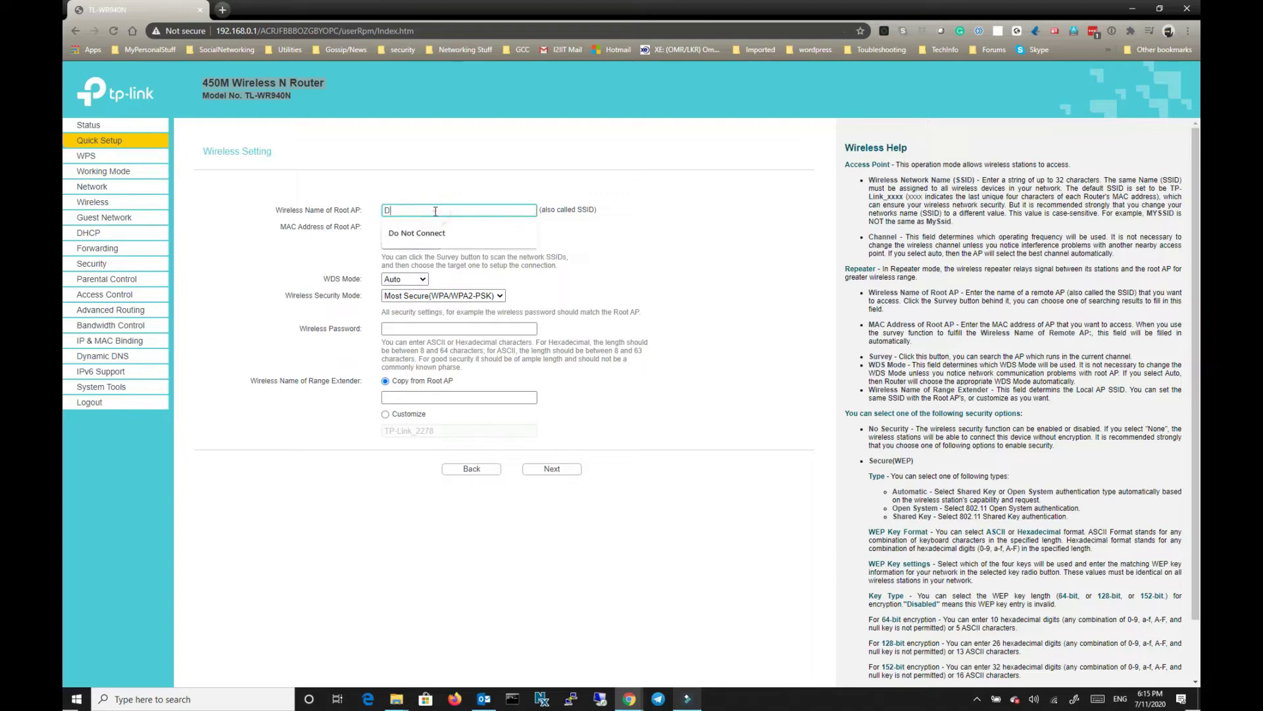
pyautogui.press('Down')
pyautogui.press('Return')
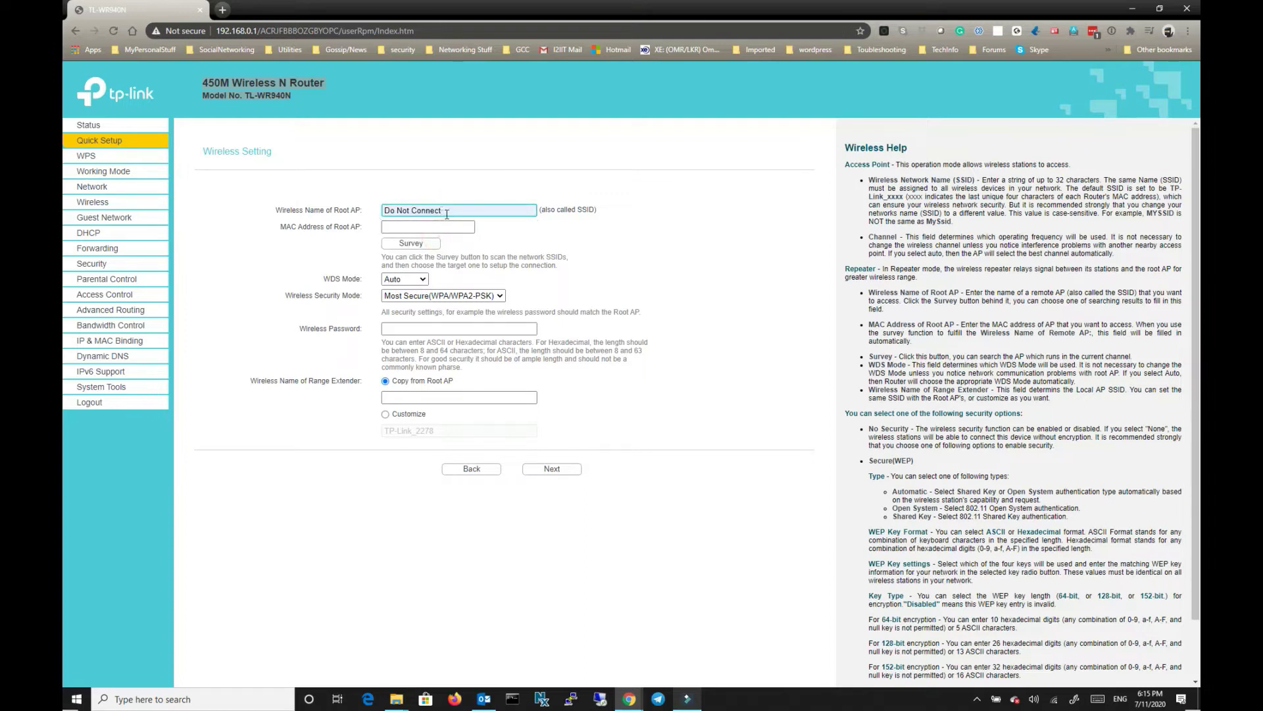
# Survey nearby networks, listing Do Not Connect on channel 9 with WPA-PSK/WPA2-PSK.
pyautogui.click(423, 245)
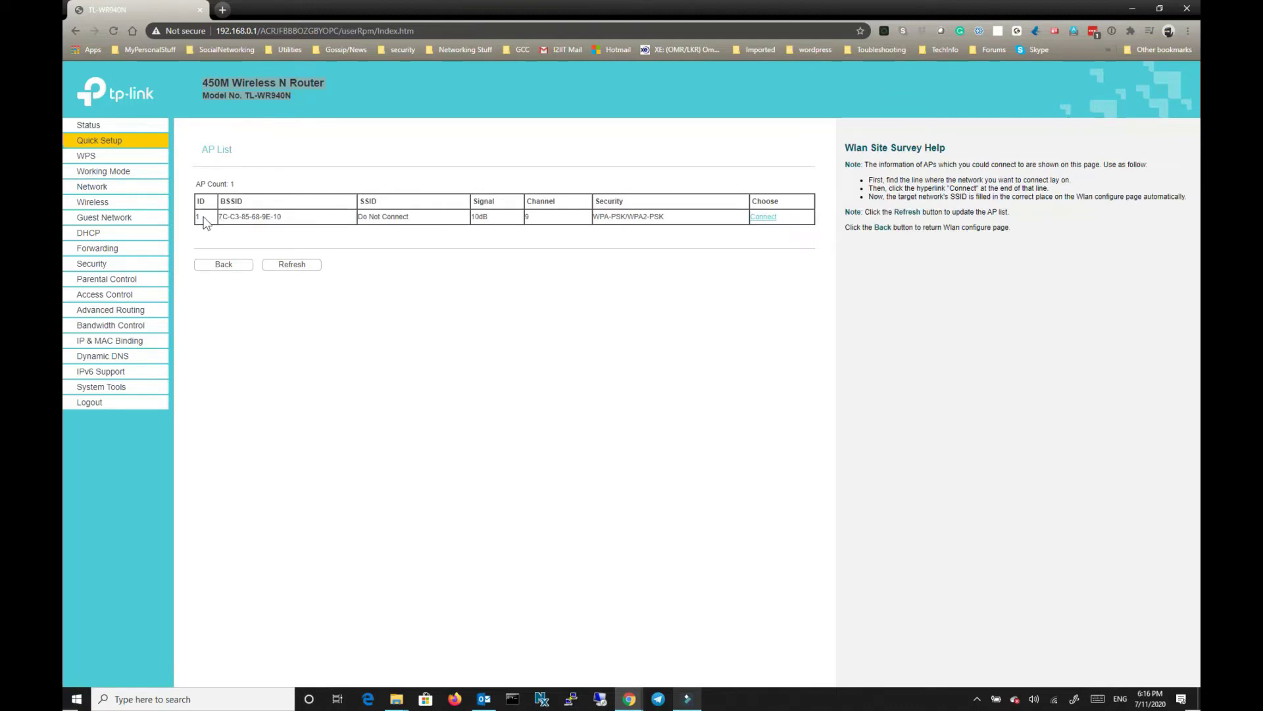
pyautogui.moveTo(205, 220)
pyautogui.mouseDown()
pyautogui.moveTo(732, 224)
pyautogui.moveTo(214, 221)
pyautogui.mouseUp()
pyautogui.click(401, 216)
pyautogui.tripleClick(425, 221)
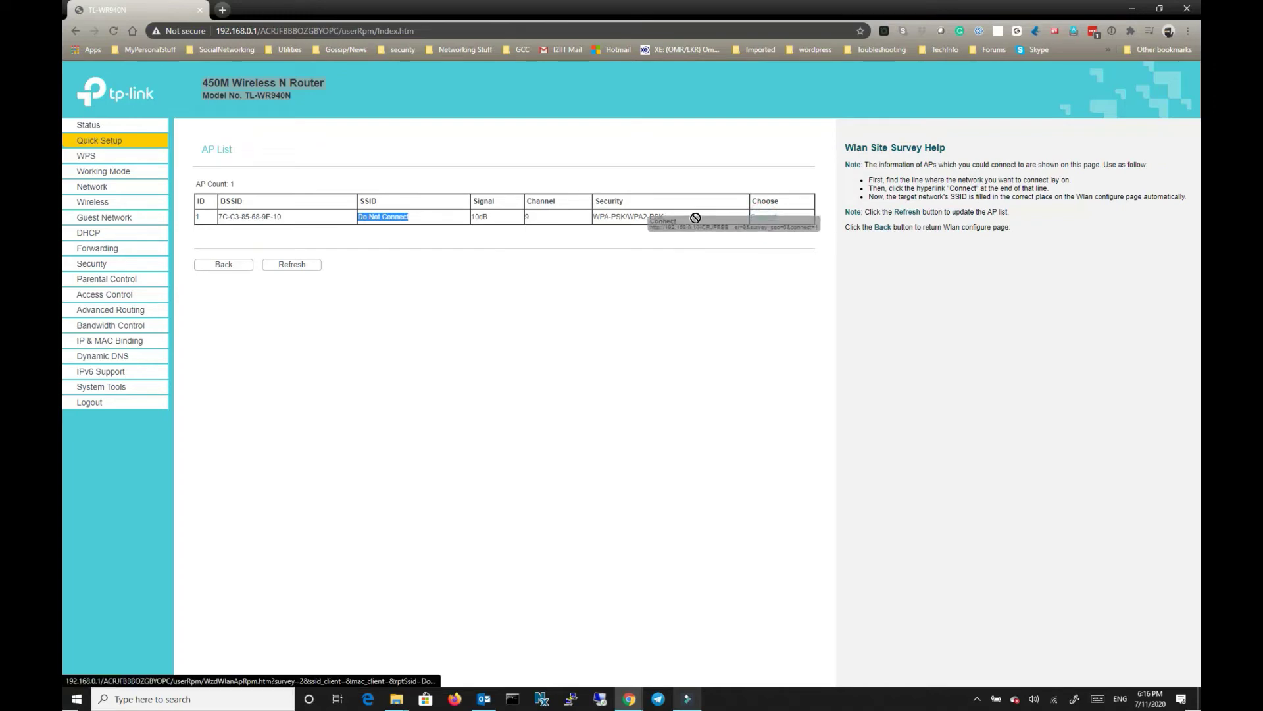
# Connect to the Do Not Connect network and enter its wireless password.
pyautogui.click(762, 220)
pyautogui.write('P')
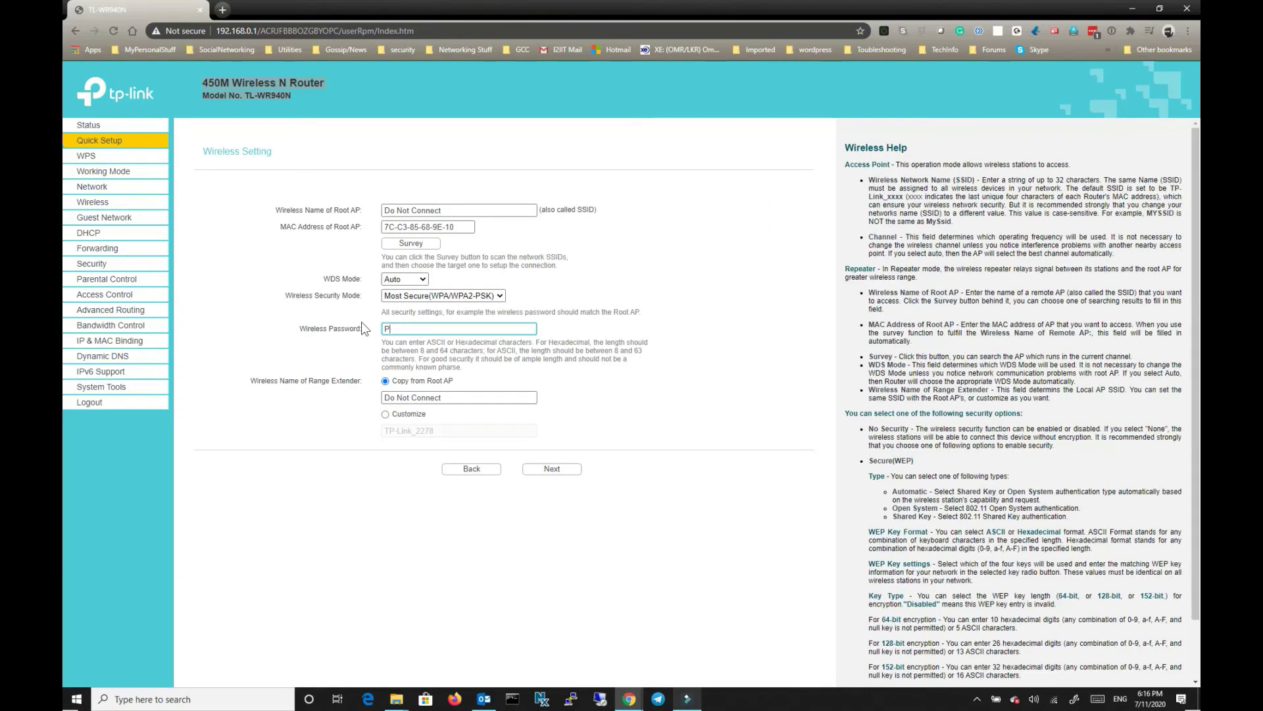
pyautogui.write('@ssword')
pyautogui.press('Tab')
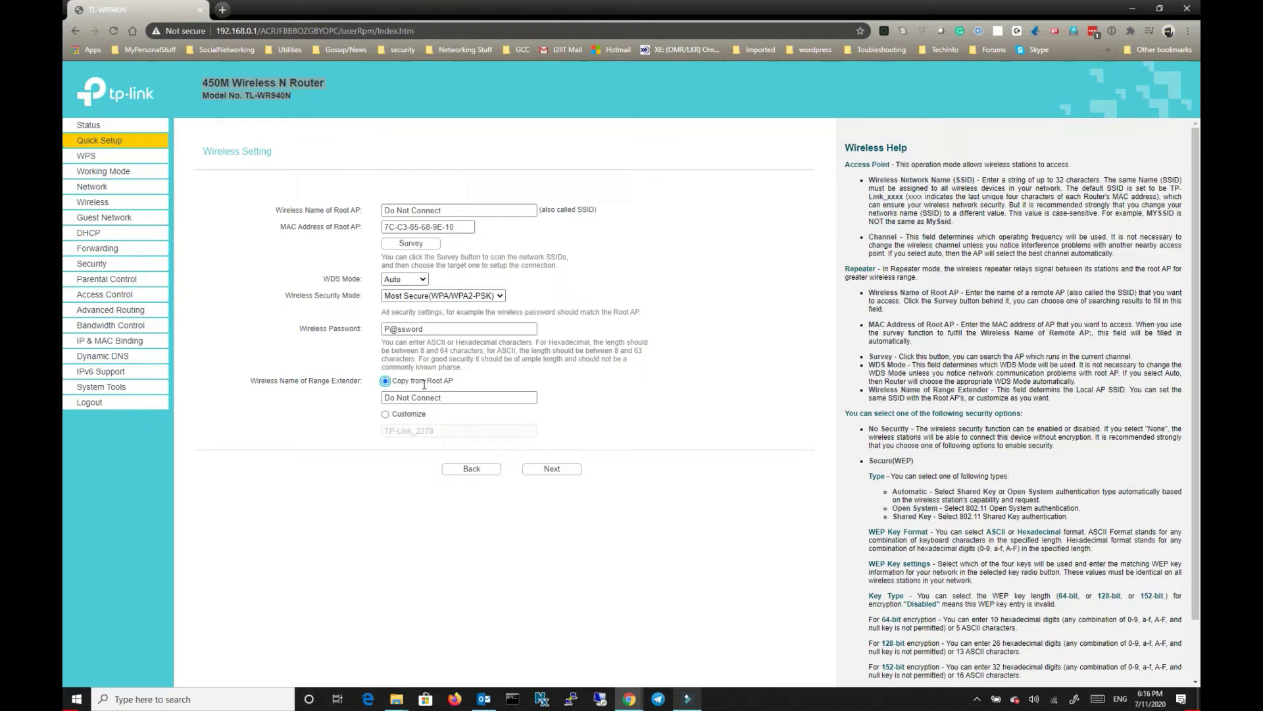
pyautogui.press('Tab')
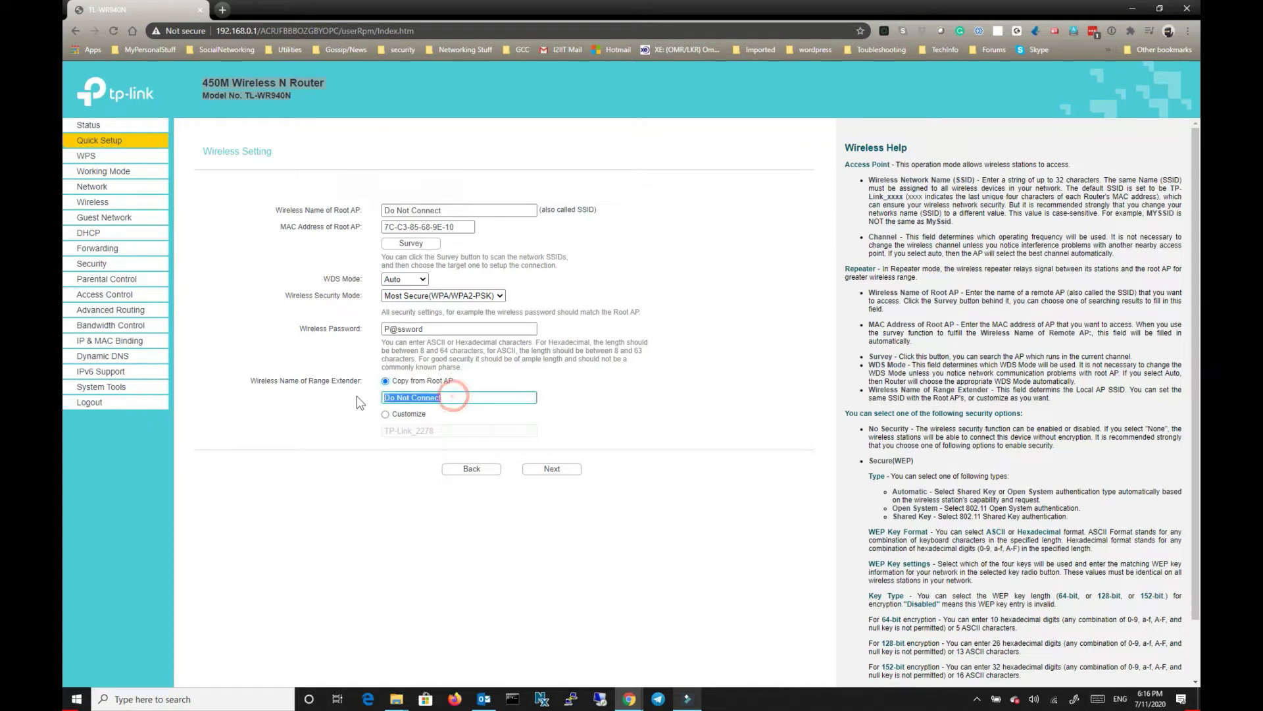
# Keep Copy from Root AP for the extender's network name and advance to Network Setting.
pyautogui.click(410, 418)
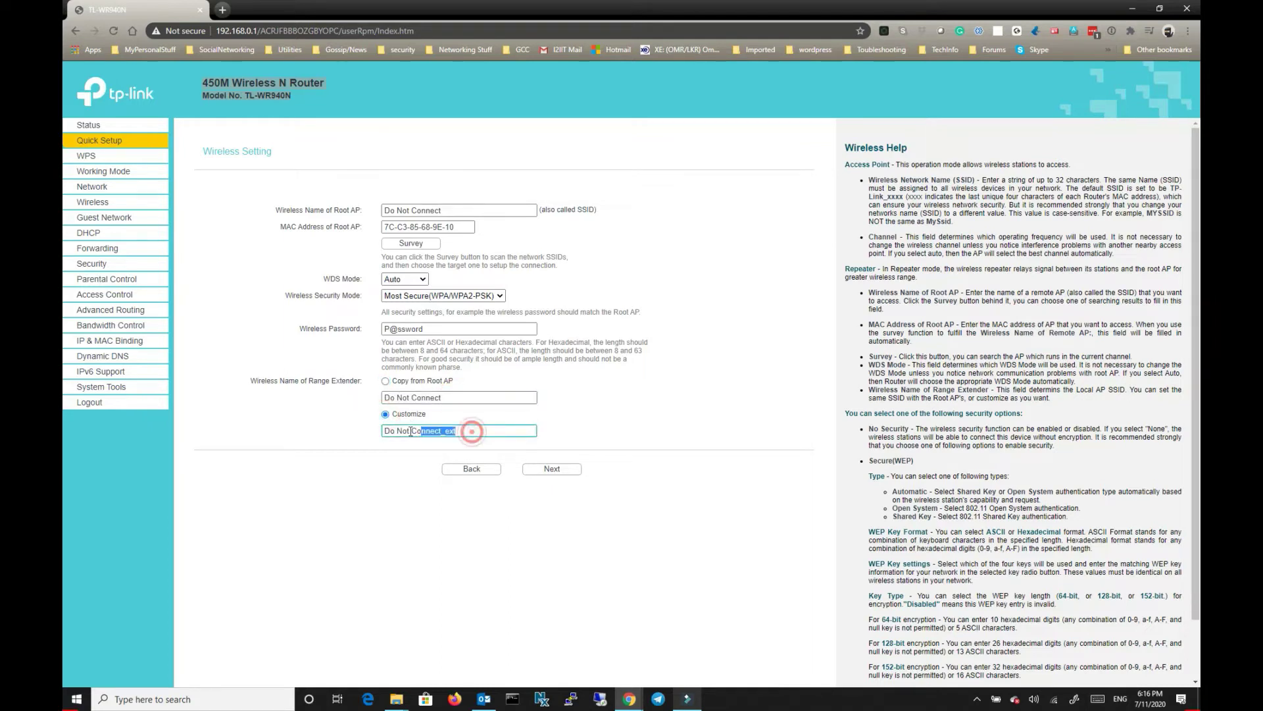
pyautogui.moveTo(472, 431); pyautogui.dragTo(384, 431)
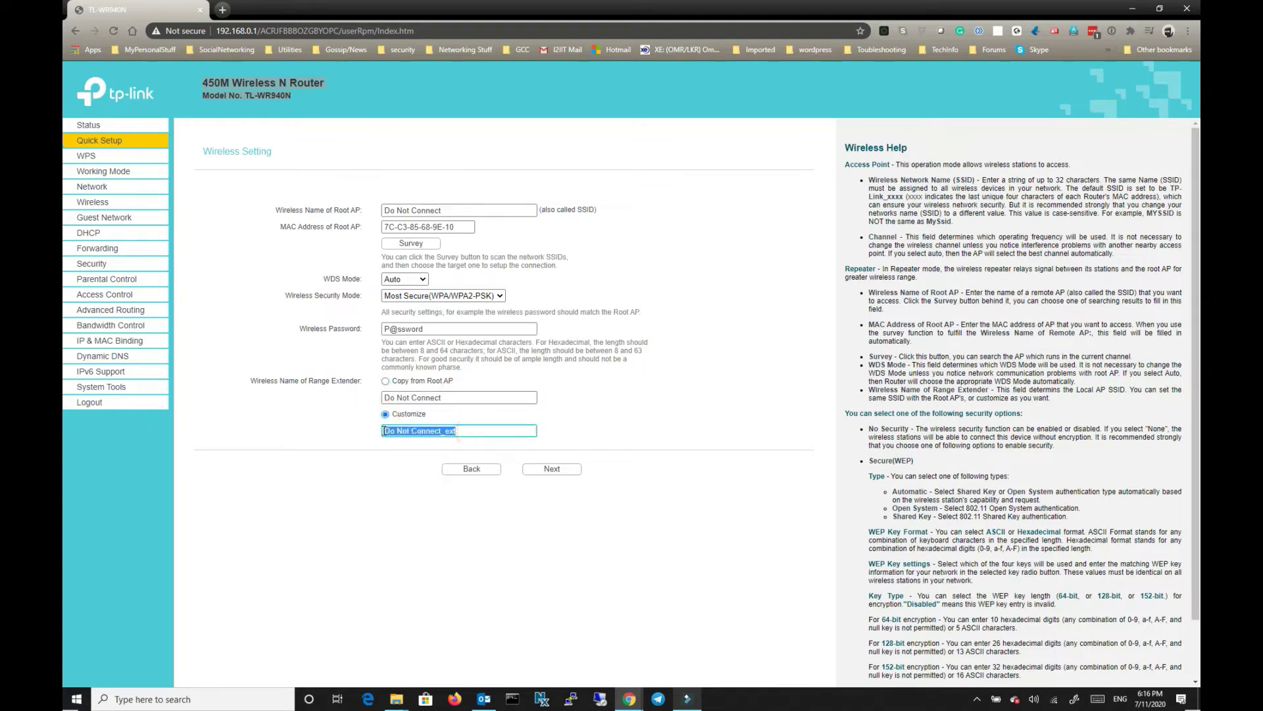
pyautogui.click(385, 381)
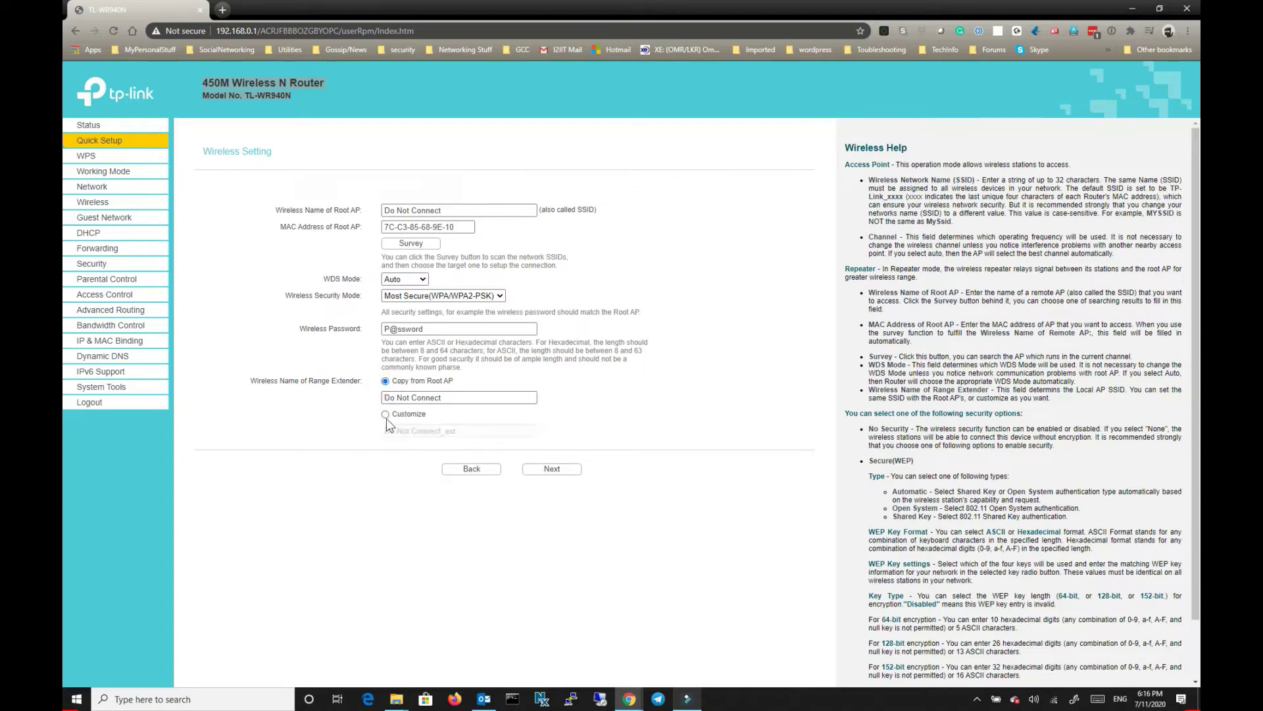
pyautogui.moveTo(442, 397); pyautogui.dragTo(359, 399)
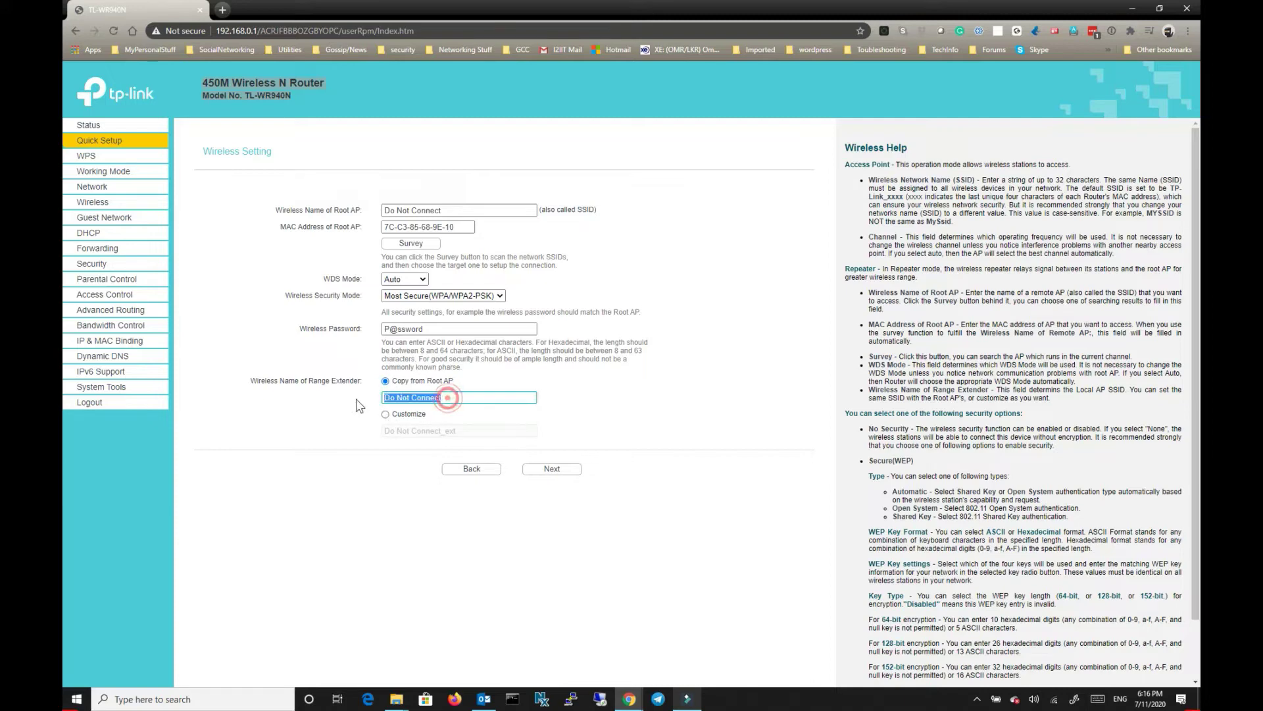
pyautogui.click(552, 479)
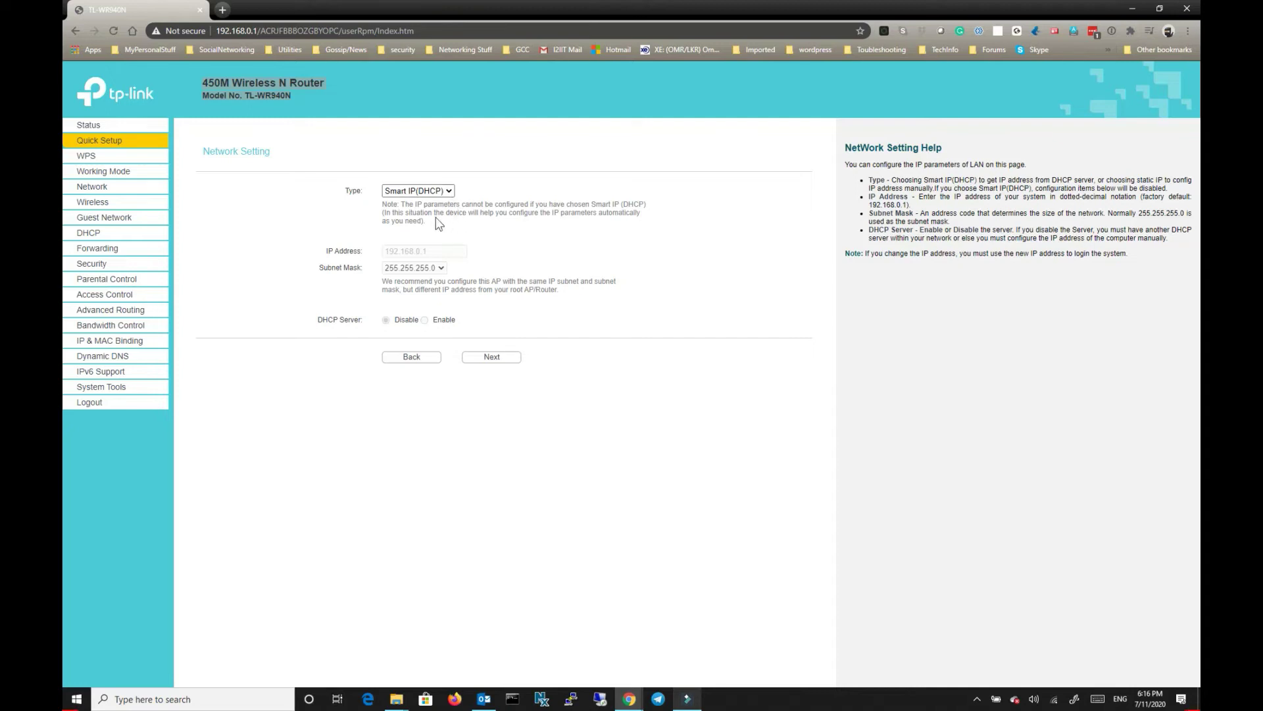
# Keep Smart IP(DHCP) as the LAN address type and advance to the Quick Setup finish page.
pyautogui.click(448, 191)
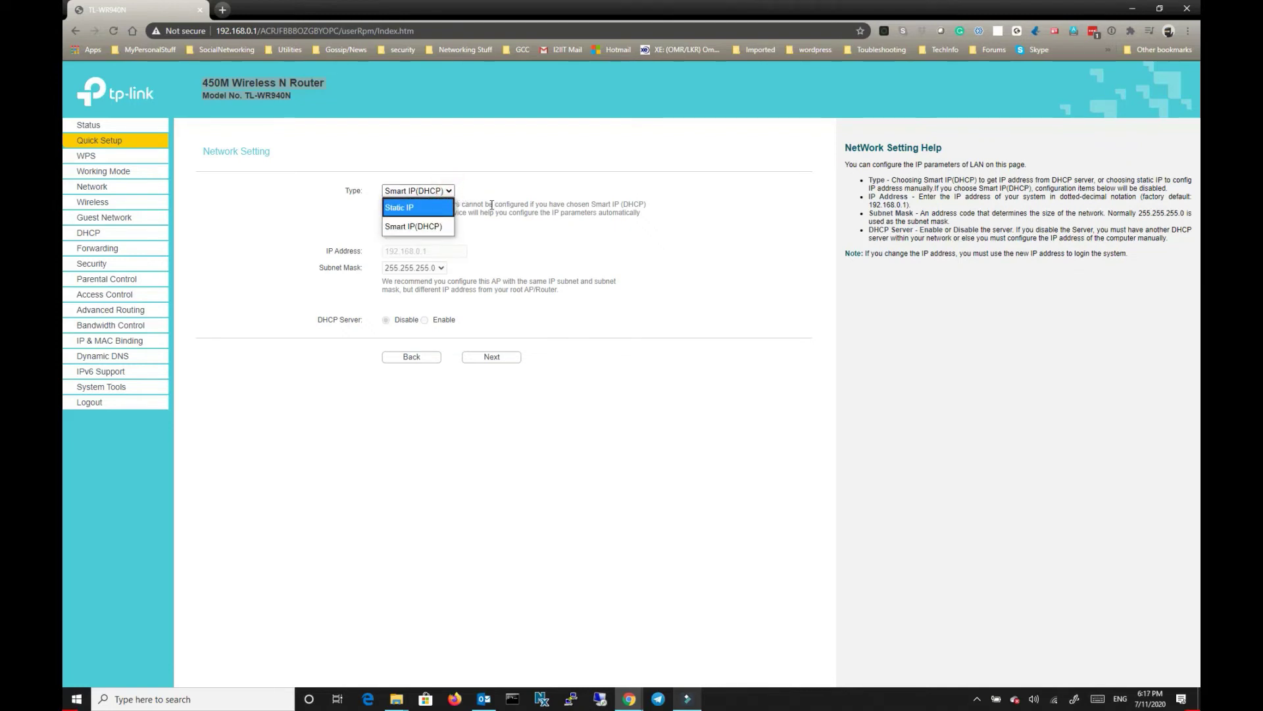
pyautogui.click(431, 226)
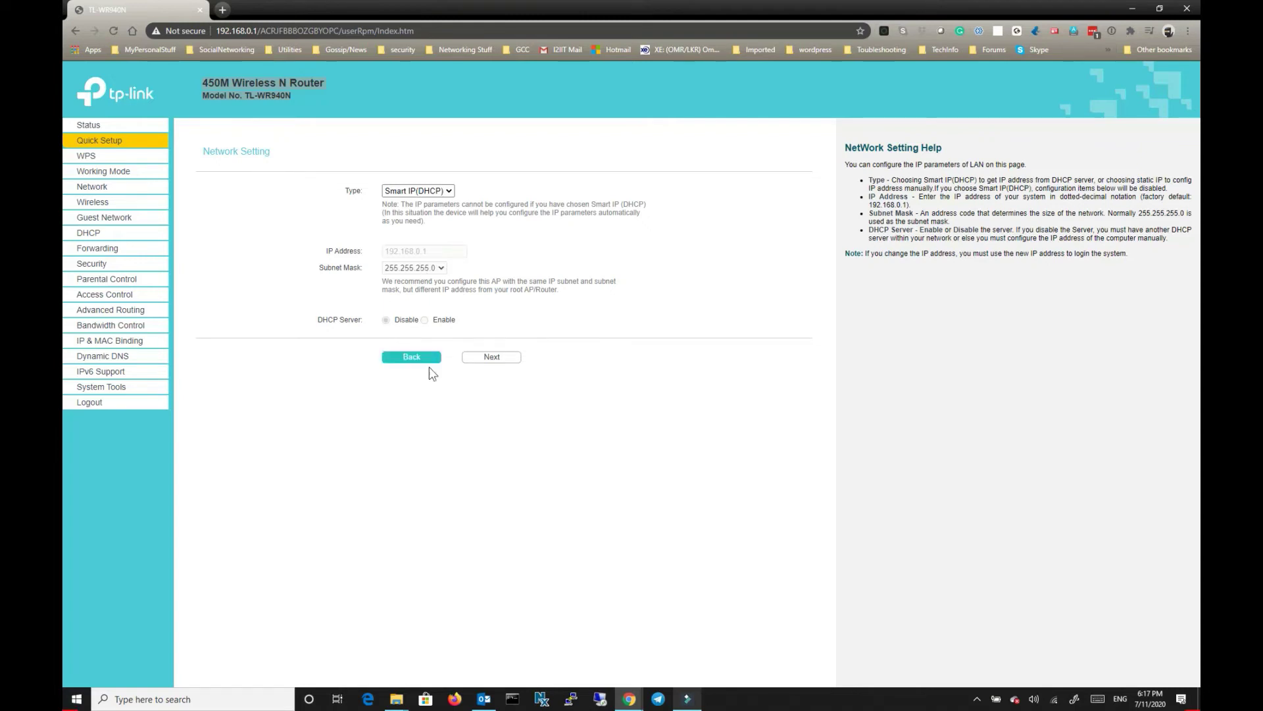
pyautogui.click(486, 359)
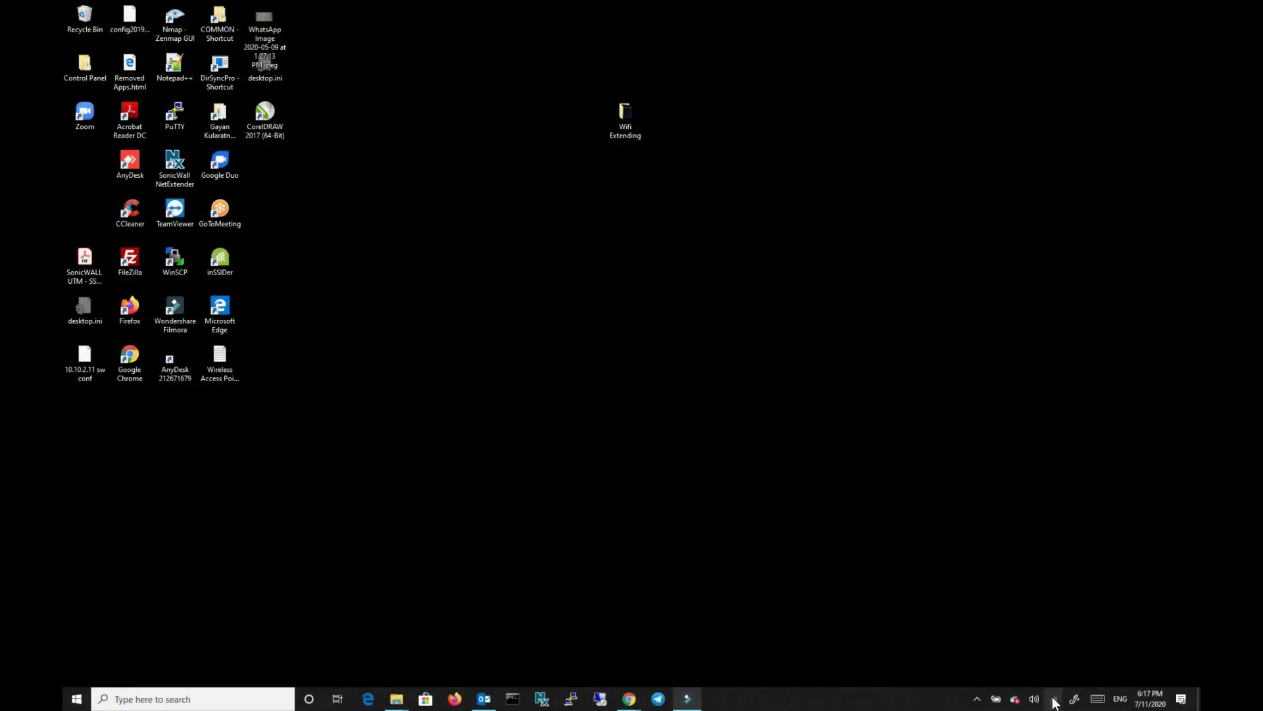
# Check in the Windows network list that the No Internet Access Wi-Fi is connected and secured.
pyautogui.click(1054, 699)
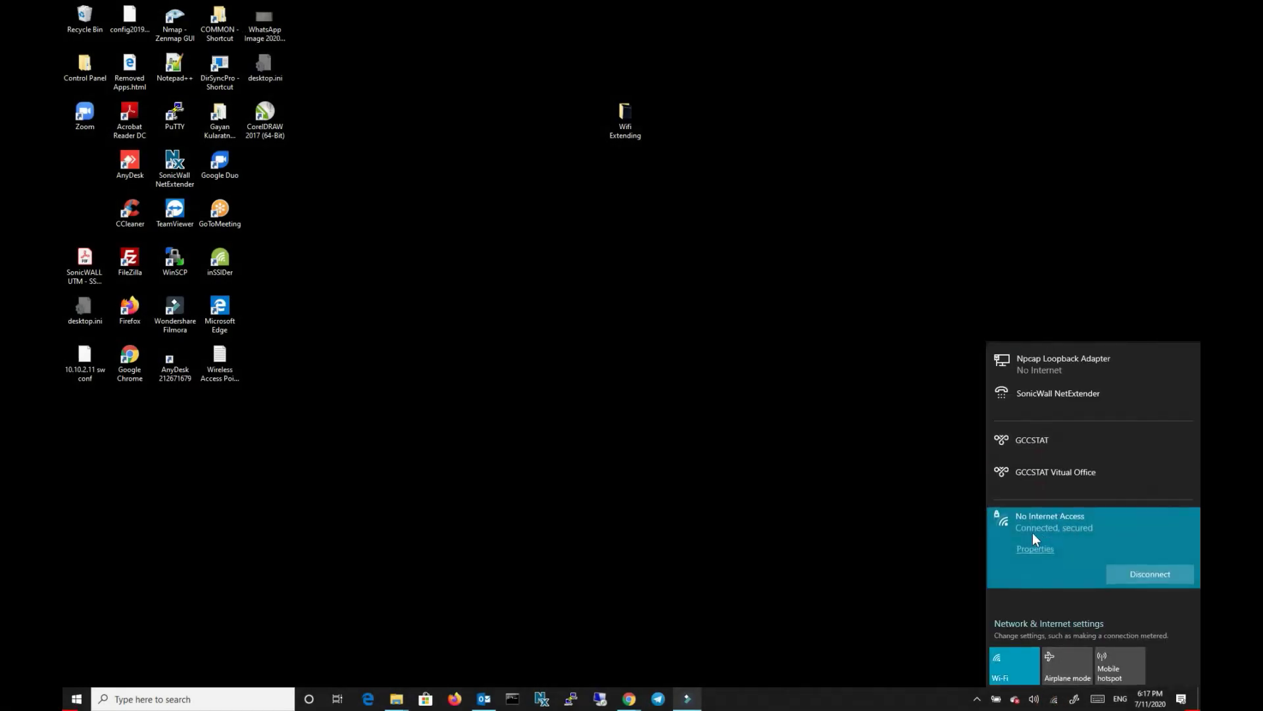
pyautogui.click(1040, 519)
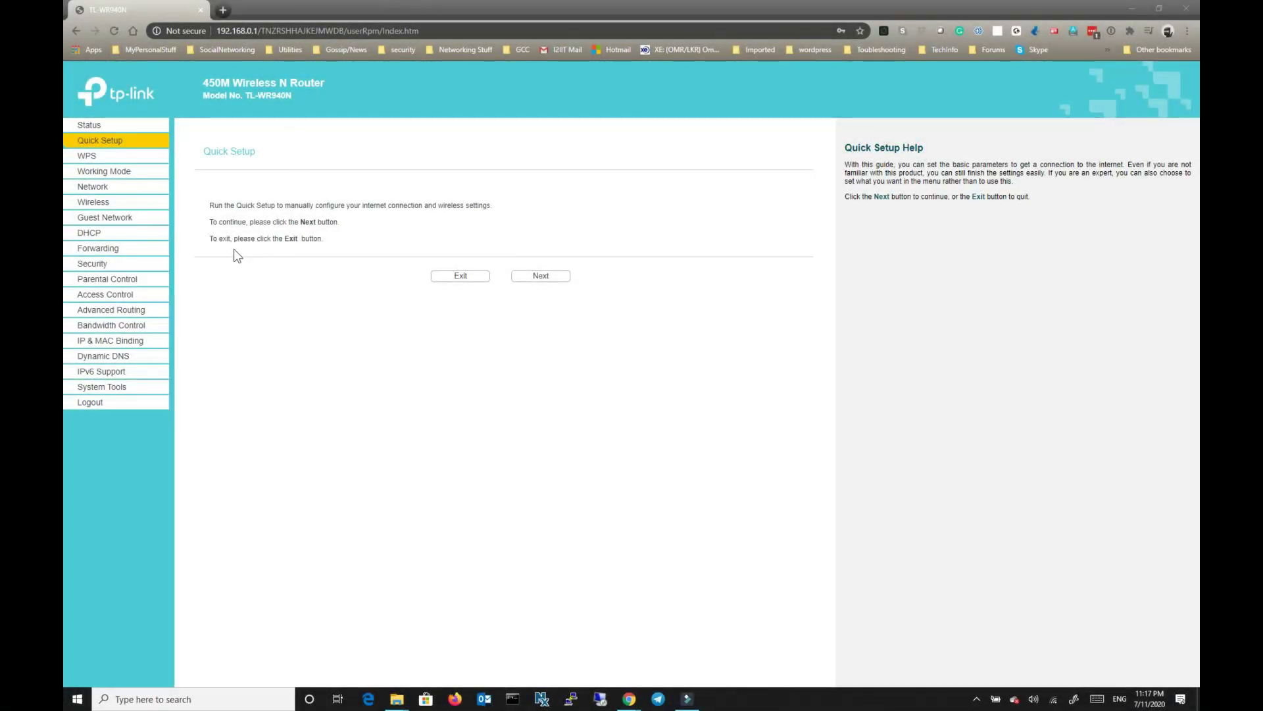
# Launch Quick Setup again and move past the introduction to the Working Mode page.
pyautogui.click(100, 142)
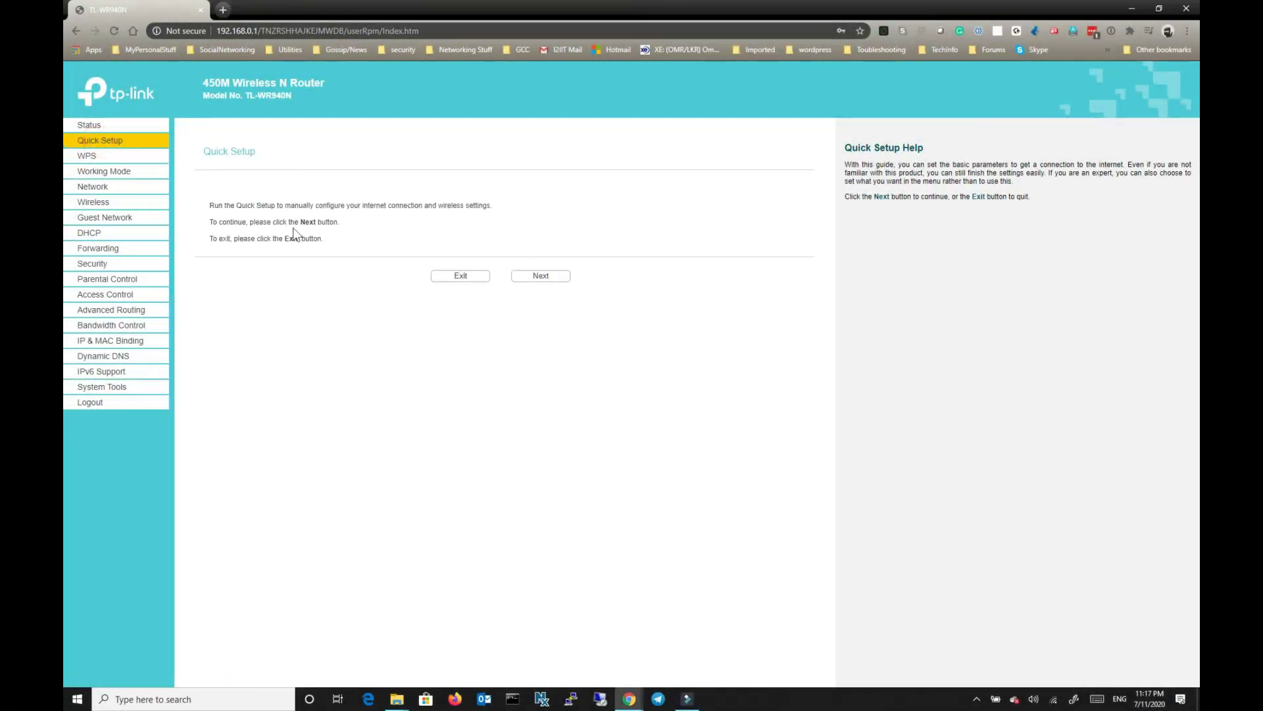
pyautogui.click(537, 276)
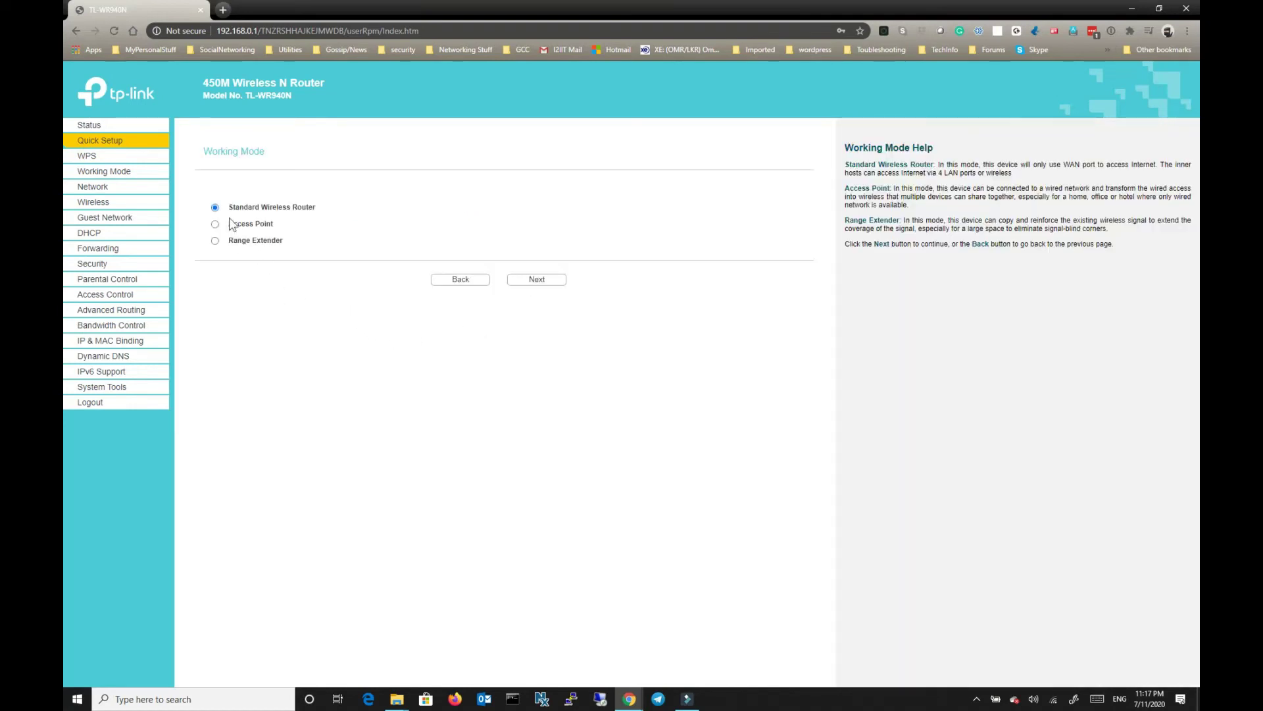
# Compare the Standard Wireless Router and Access Point labels, then select Standard Wireless Router.
pyautogui.moveTo(231, 208); pyautogui.dragTo(342, 211)
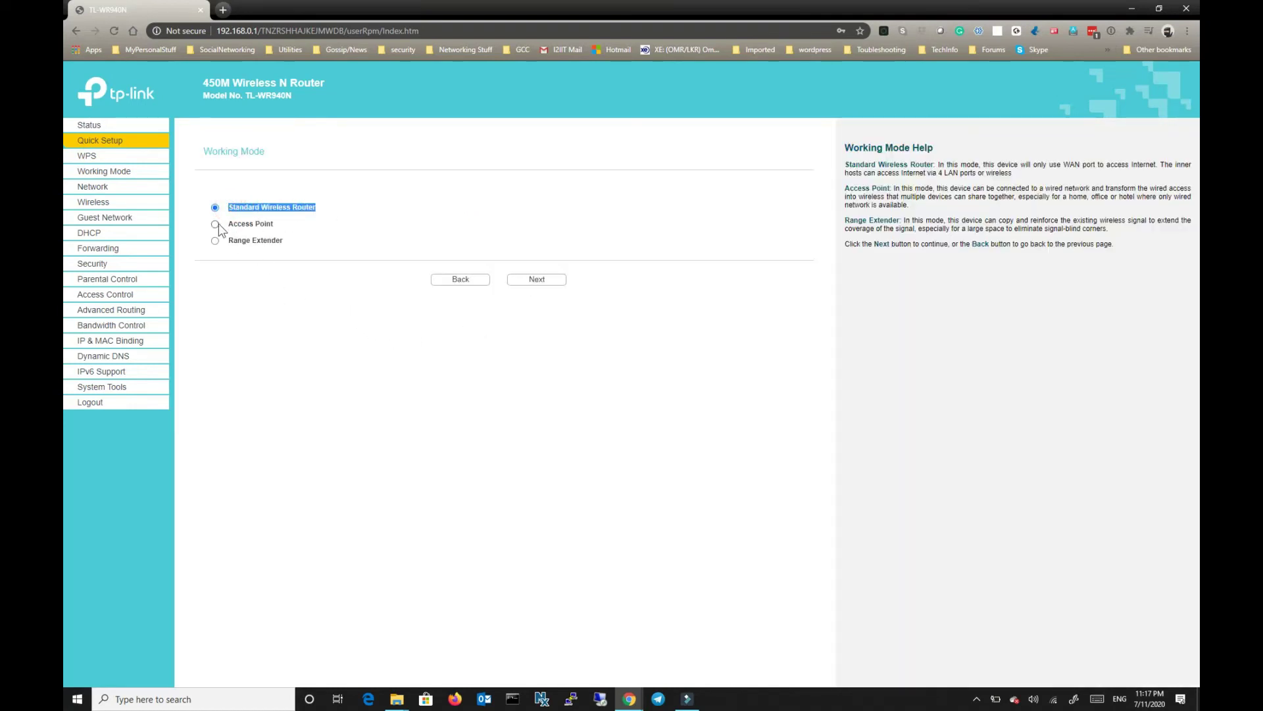
pyautogui.moveTo(227, 224); pyautogui.dragTo(306, 227)
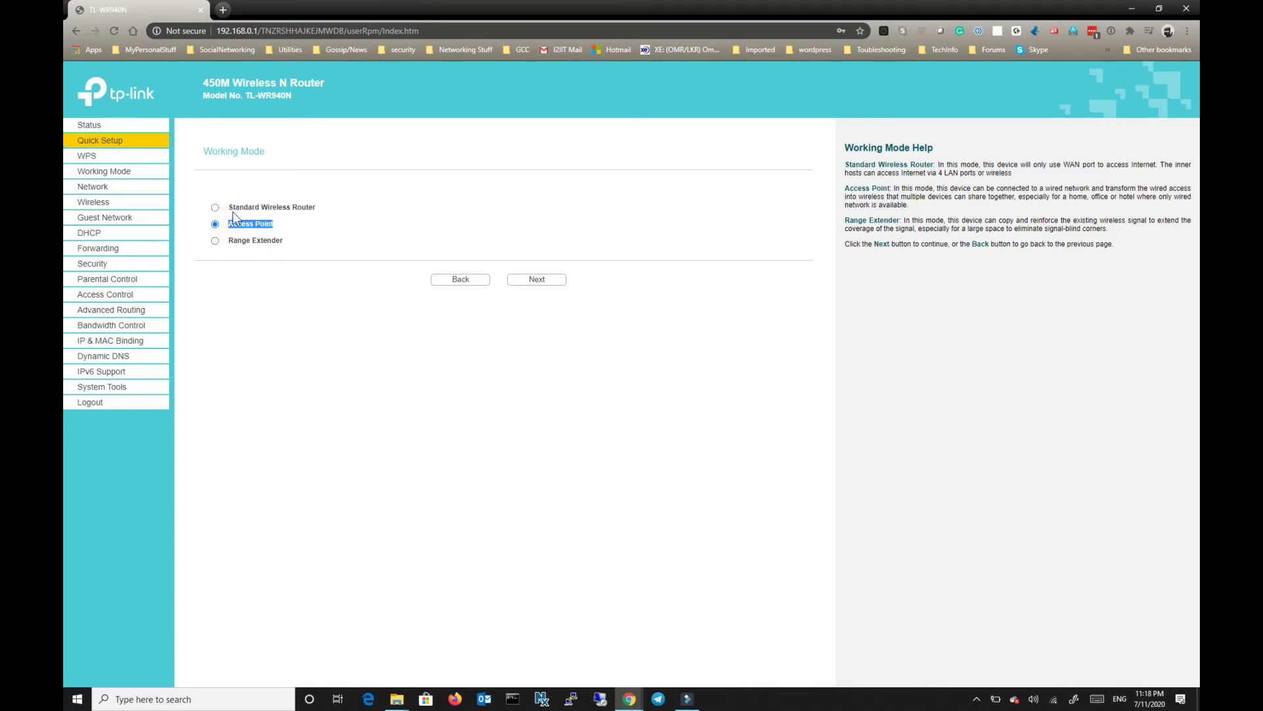
pyautogui.moveTo(230, 210); pyautogui.dragTo(324, 208)
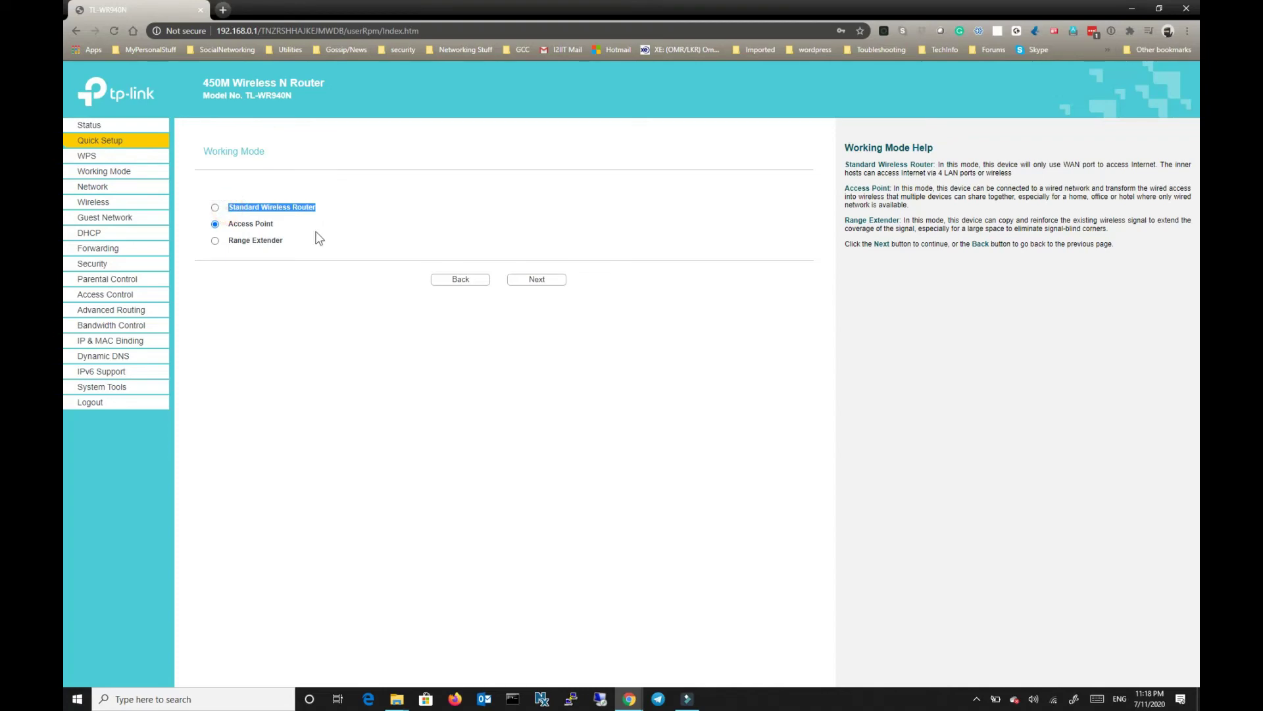
pyautogui.click(314, 233)
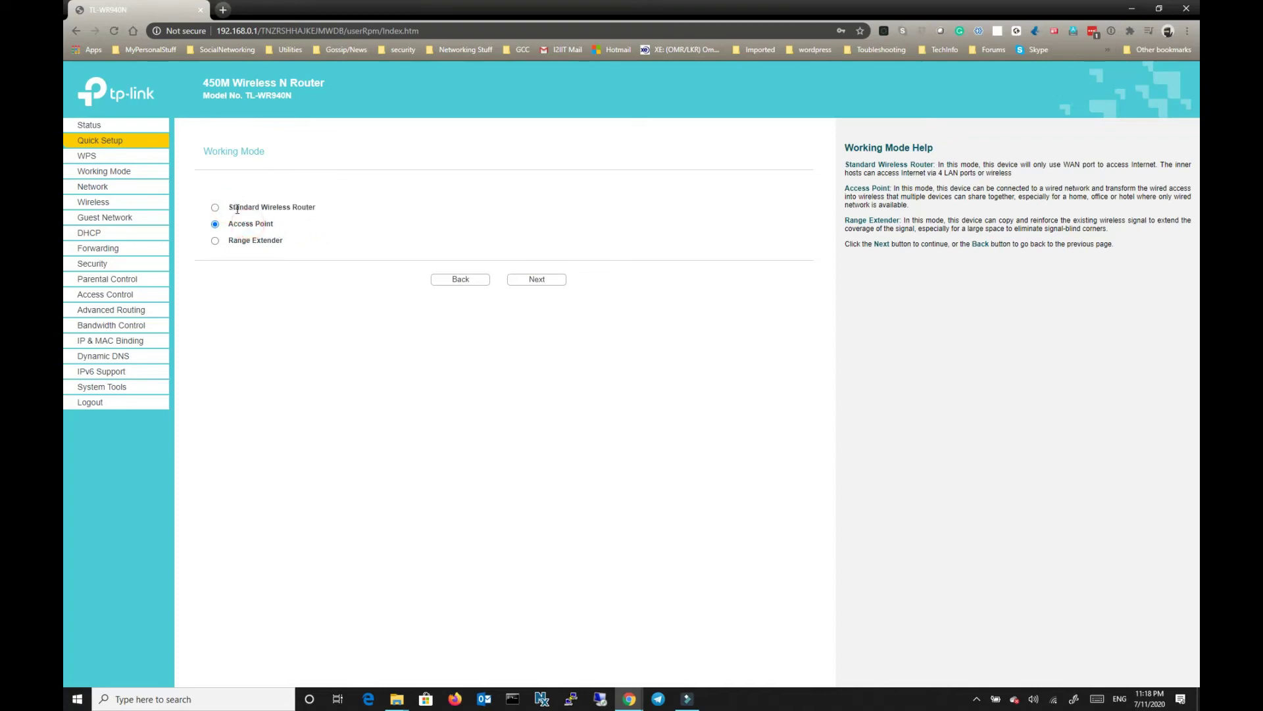
pyautogui.click(215, 208)
# Select Access Point to show its diagram, then return to Standard Wireless Router.
pyautogui.click(215, 225)
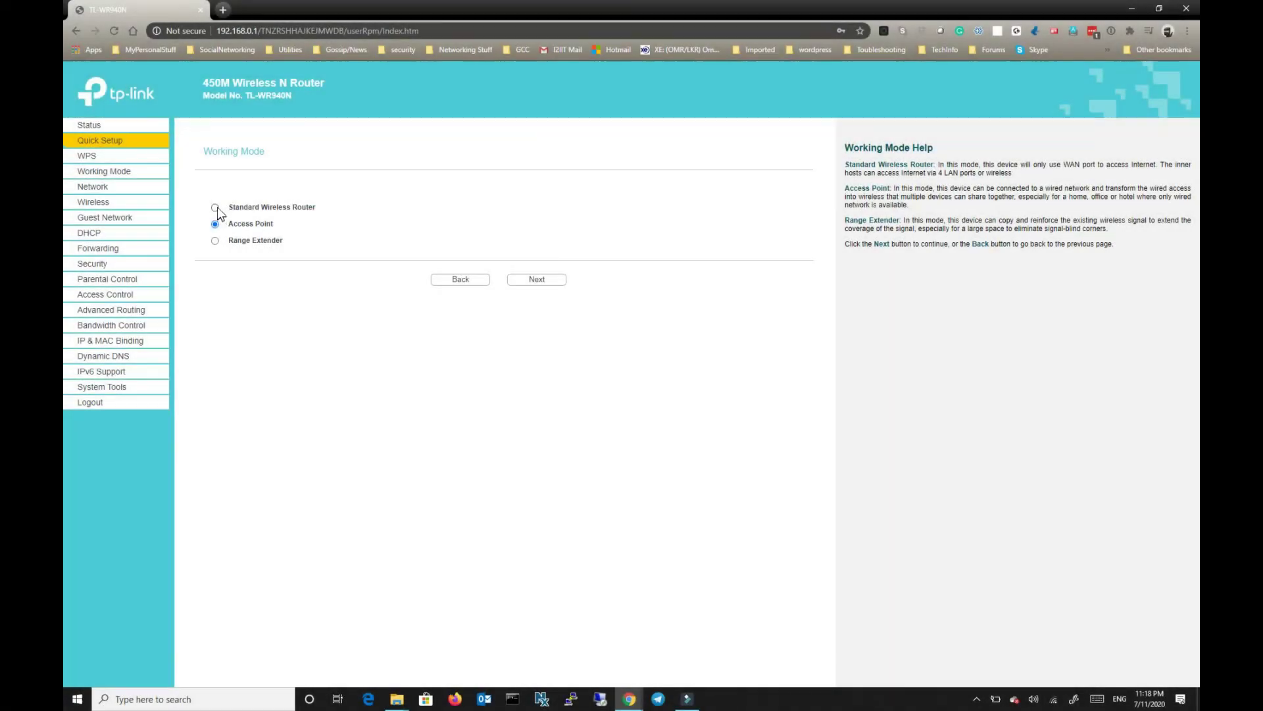
pyautogui.click(215, 208)
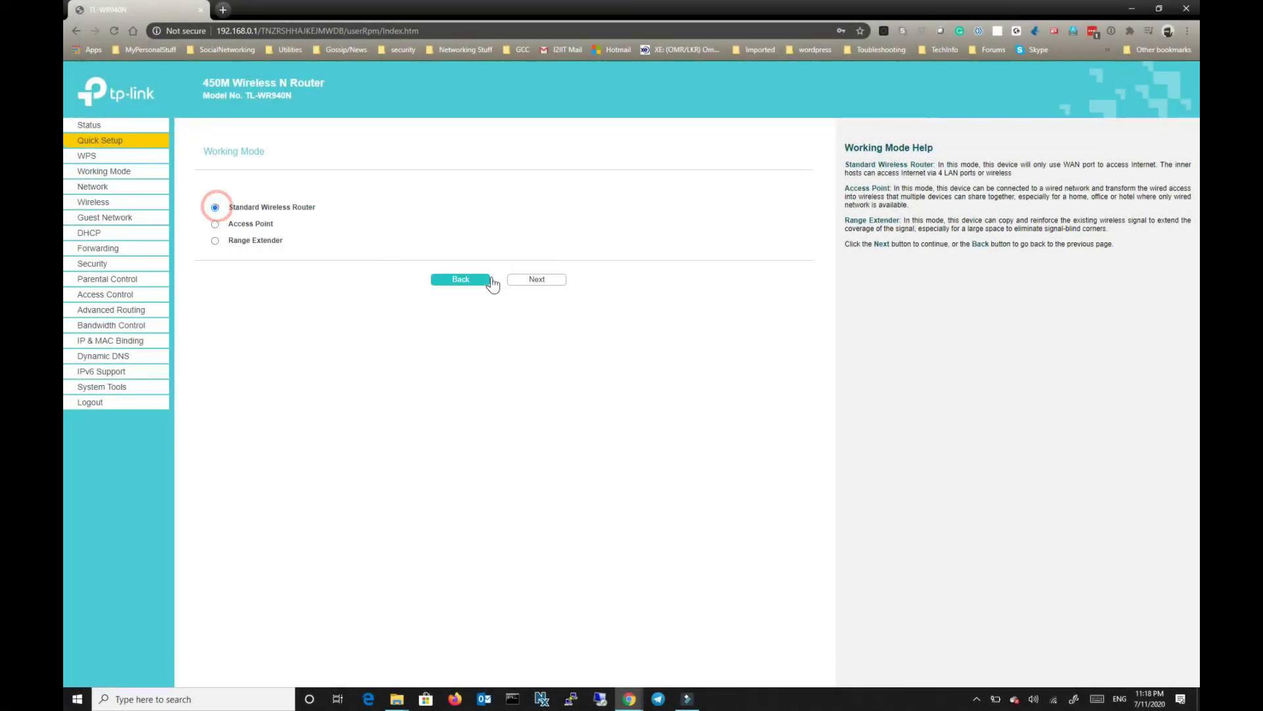
# Keep Dynamic IP (Most Common Cases) as the WAN connection type and continue.
pyautogui.click(538, 280)
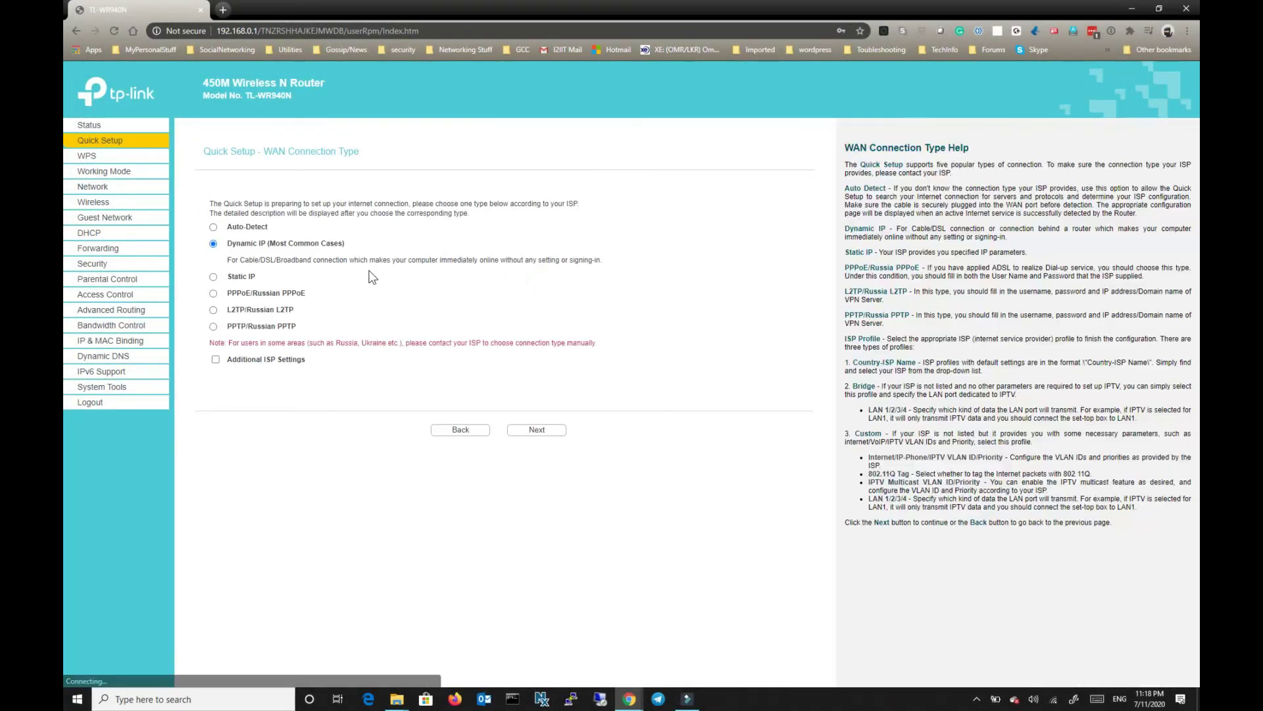
pyautogui.moveTo(229, 244); pyautogui.dragTo(366, 245)
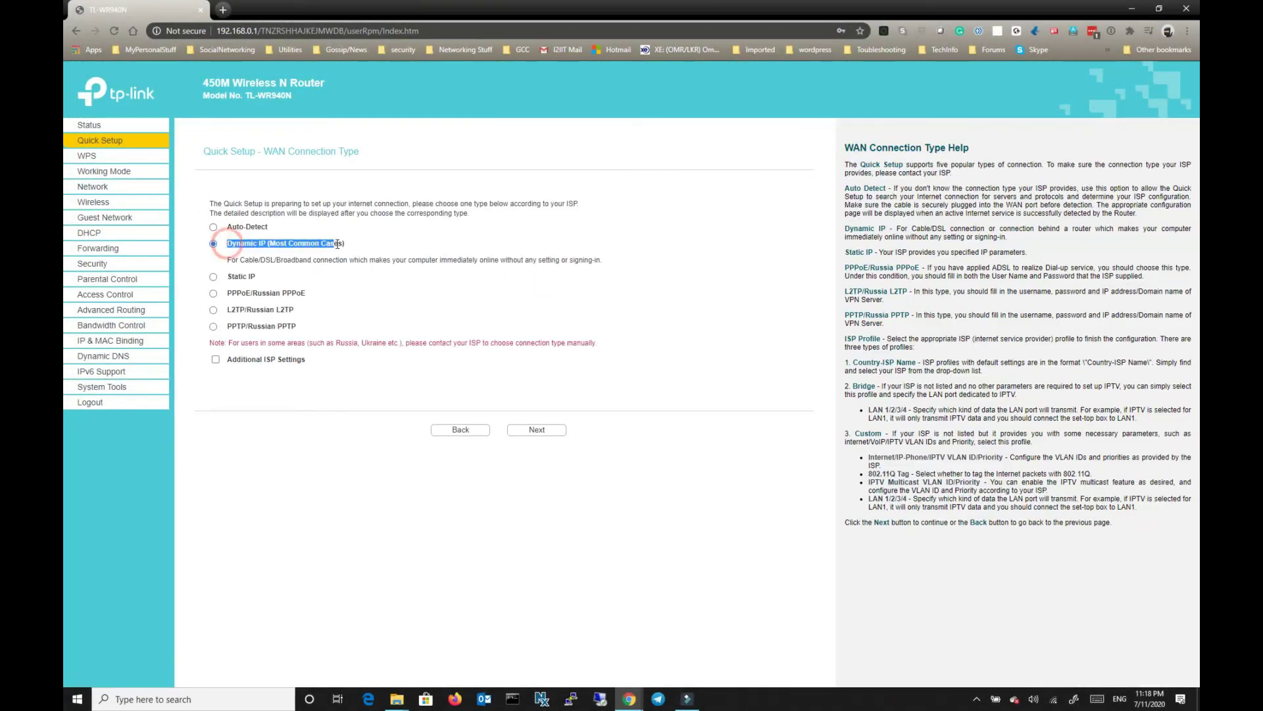
pyautogui.click(366, 245)
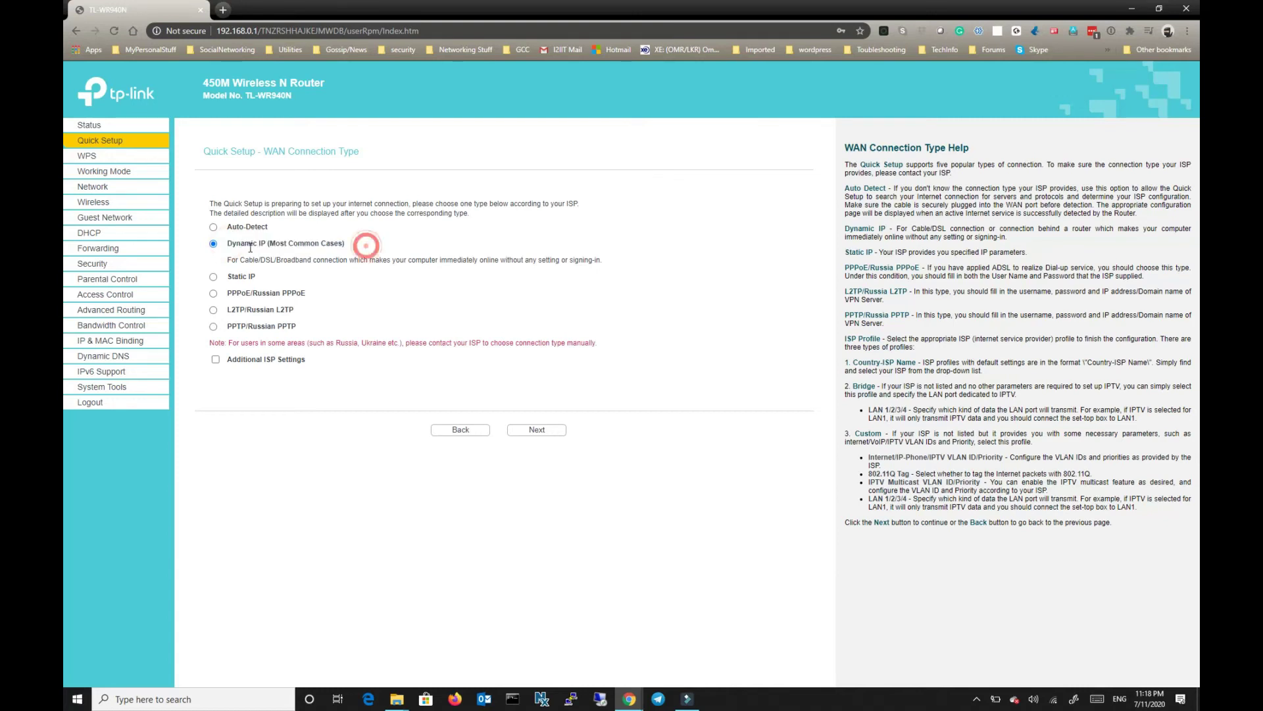
pyautogui.click(537, 431)
# Proceed to MAC Clone, leaving 'No, I do NOT need to clone MAC address' selected.
pyautogui.moveTo(507, 260); pyautogui.dragTo(227, 260)
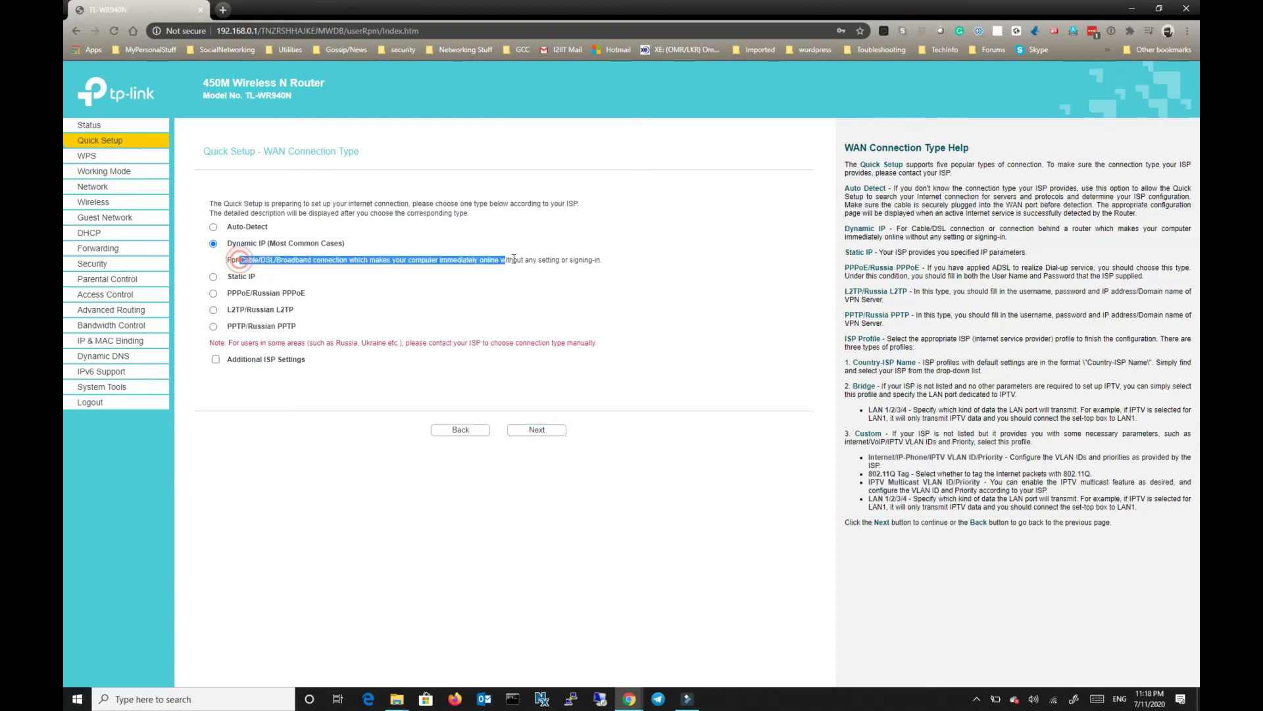
pyautogui.click(537, 429)
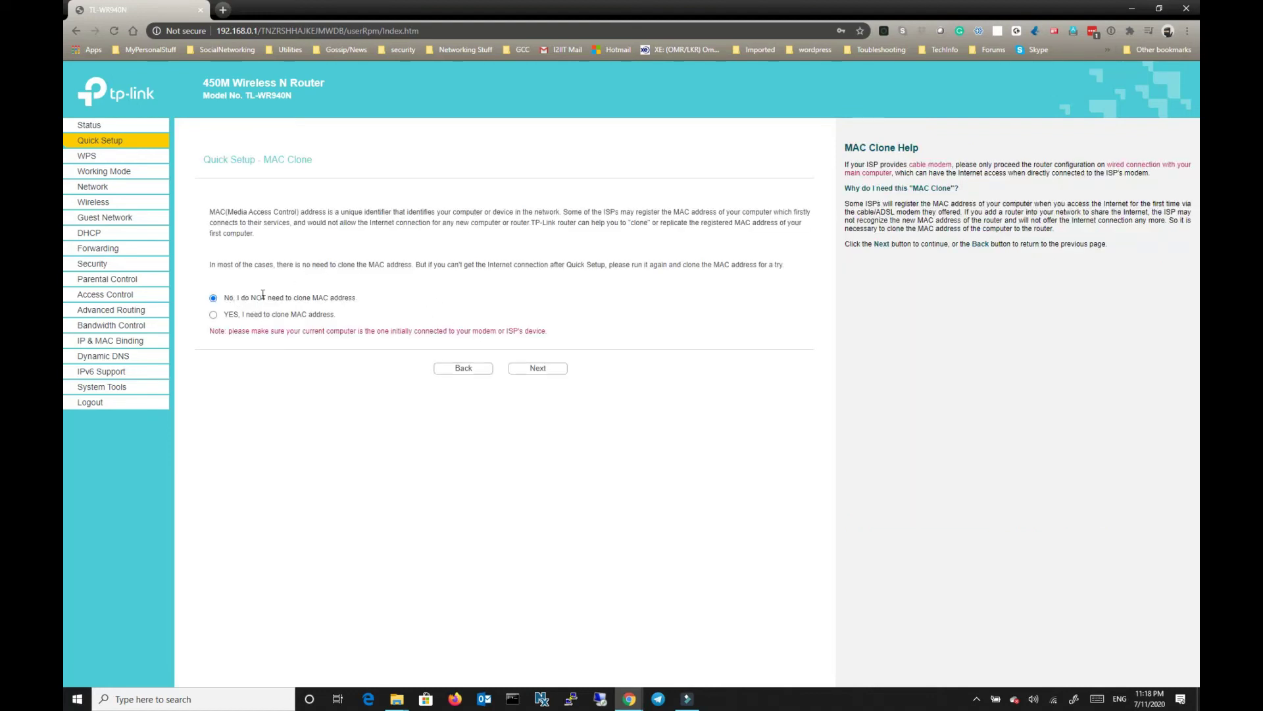
pyautogui.moveTo(229, 297); pyautogui.dragTo(390, 294)
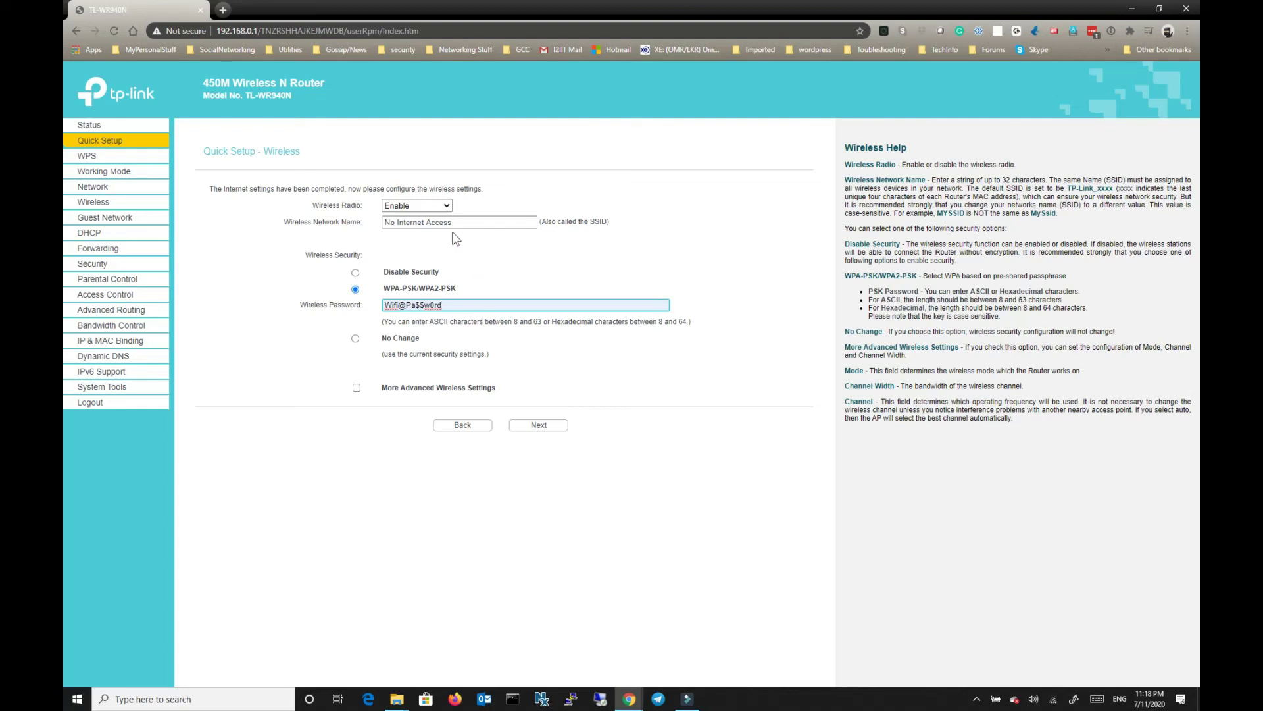
# Keep the wireless radio enabled and check the WPA2 wireless password.
pyautogui.click(424, 205)
pyautogui.click(425, 206)
pyautogui.tripleClick(466, 303)
# Keep the advanced wireless defaults: 11b/g/n mixed mode, Auto channel width, channel 6.
pyautogui.click(356, 389)
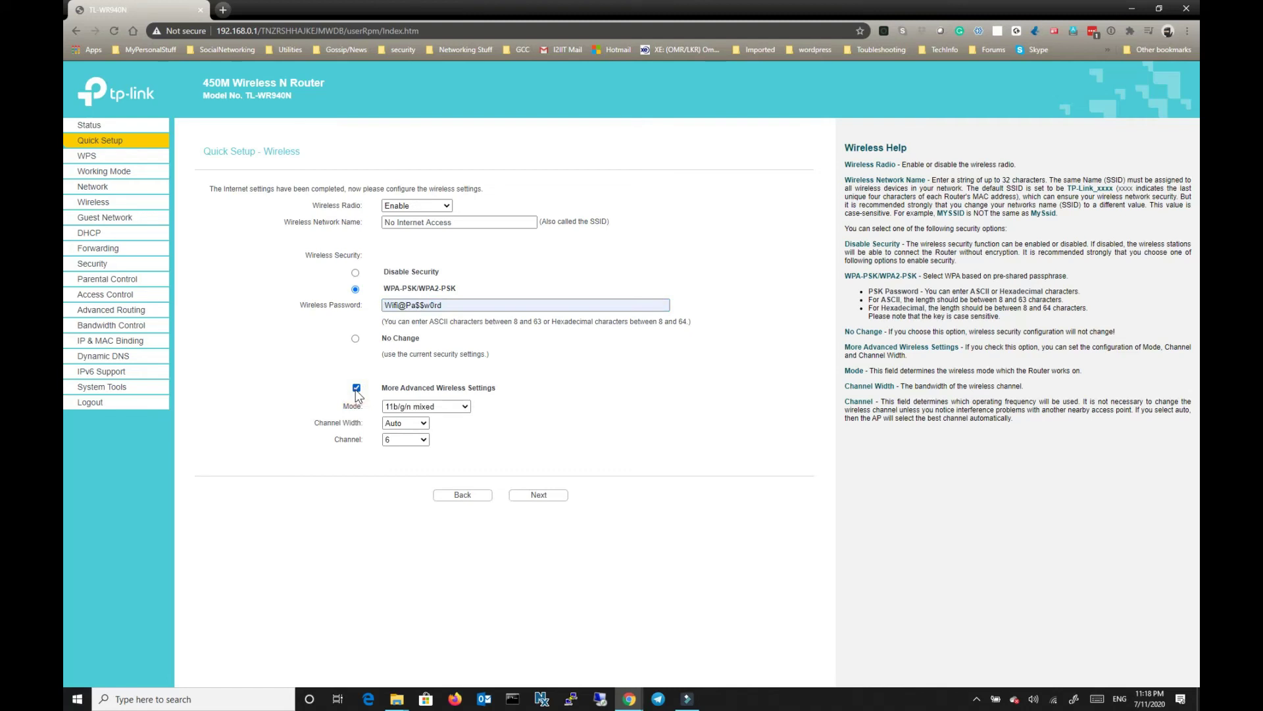
pyautogui.click(414, 405)
pyautogui.click(414, 403)
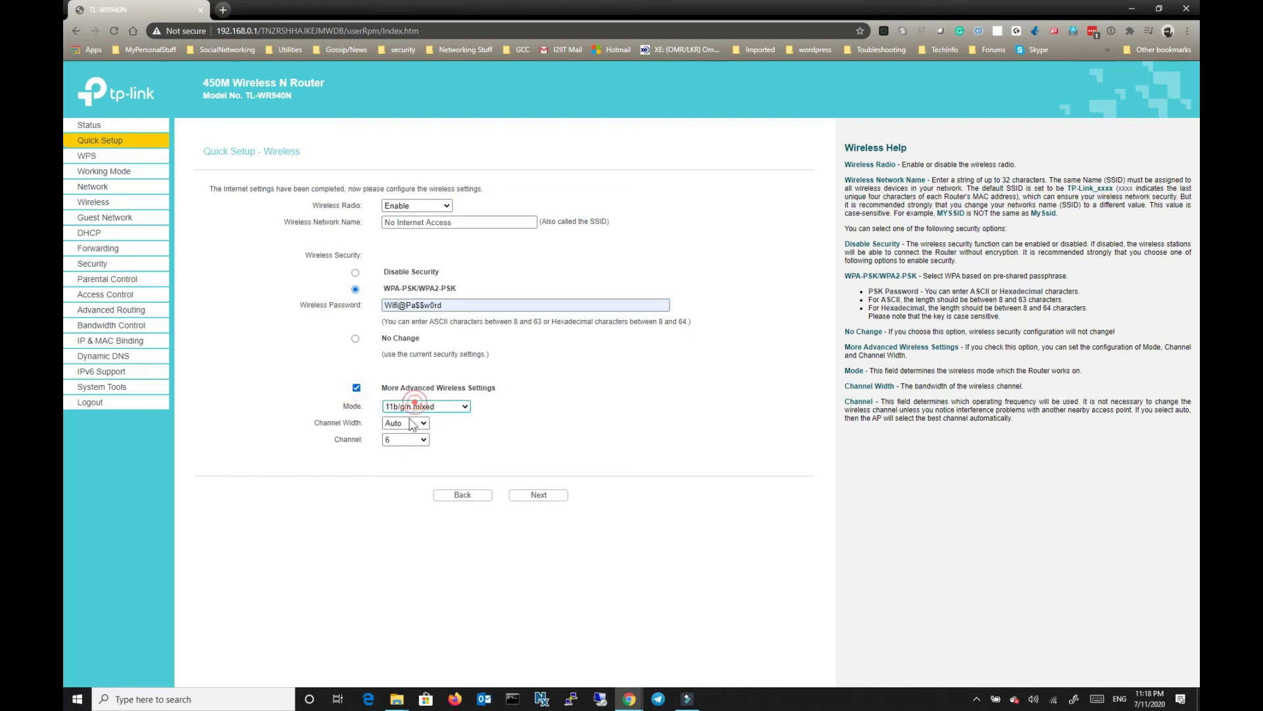
pyautogui.click(424, 406)
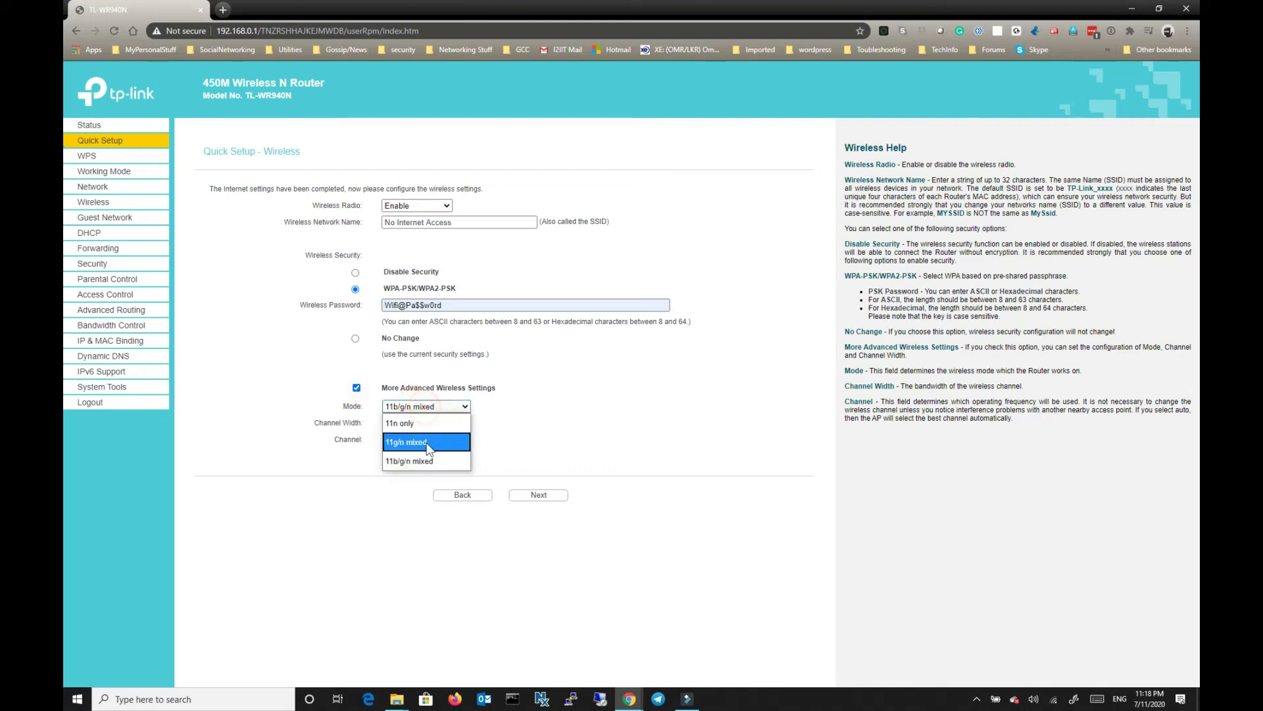
pyautogui.click(546, 421)
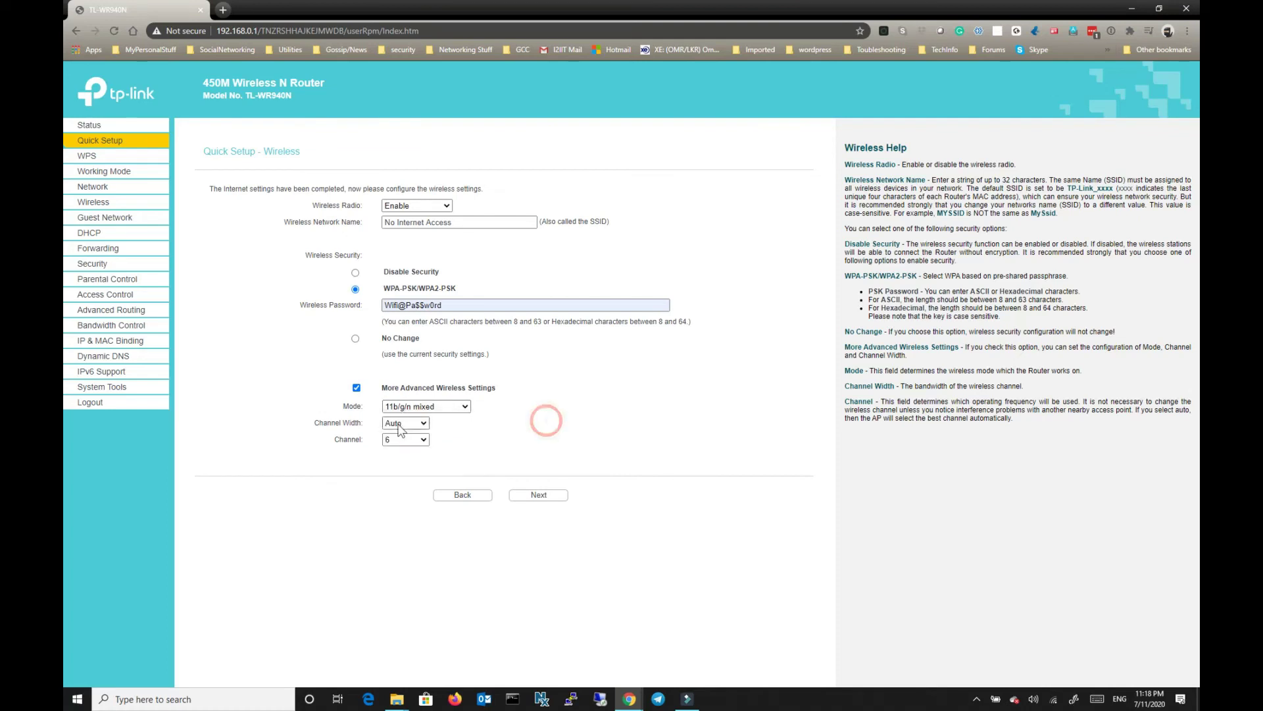
pyautogui.click(399, 427)
pyautogui.click(397, 424)
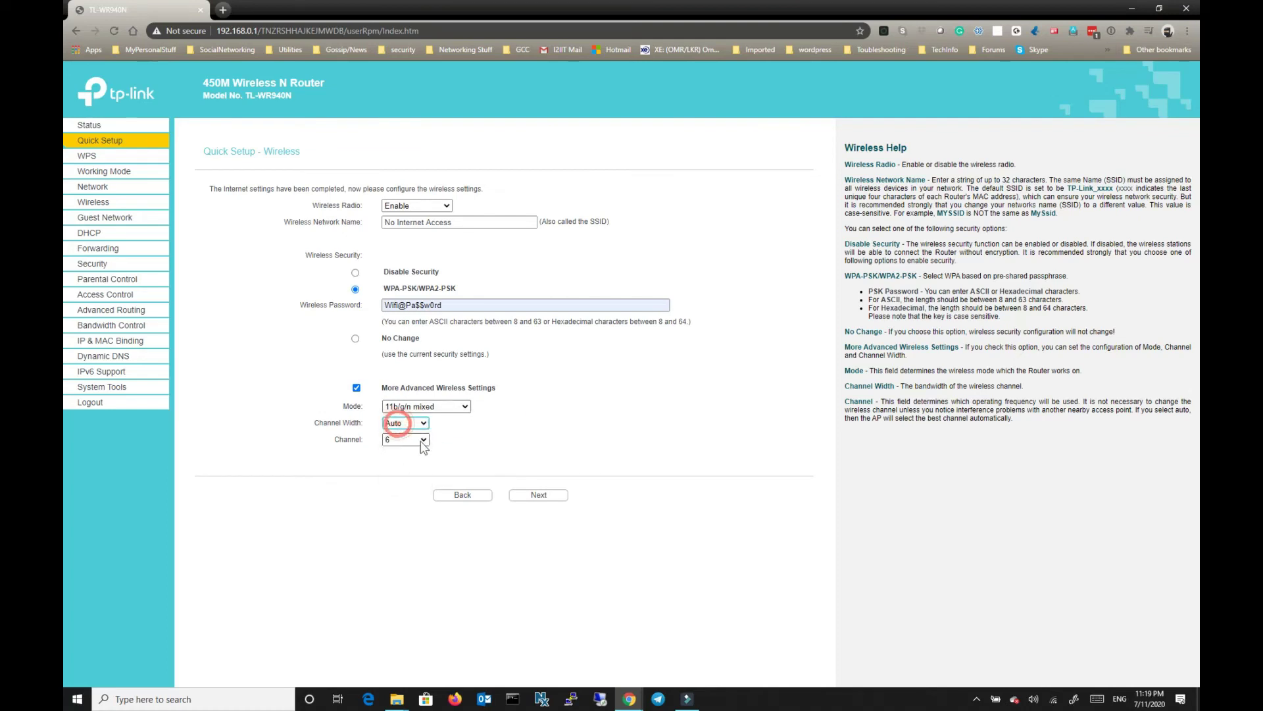
pyautogui.click(421, 441)
pyautogui.click(422, 441)
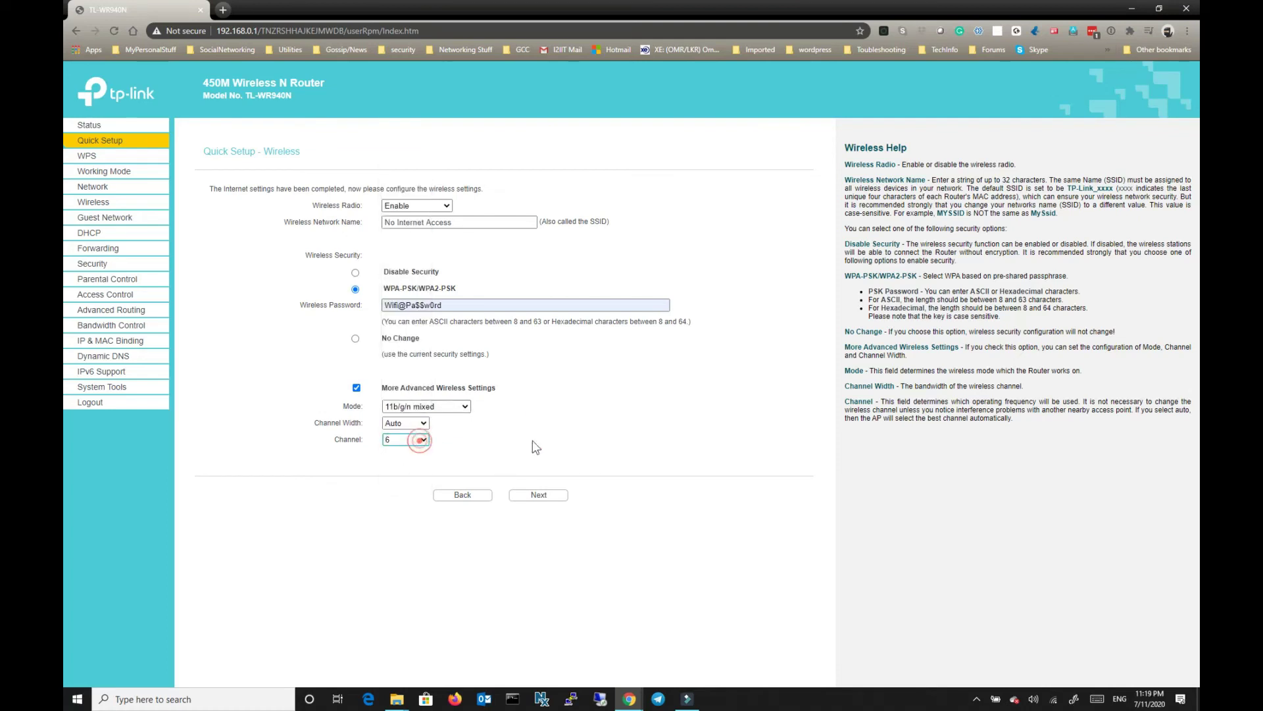
pyautogui.click(583, 432)
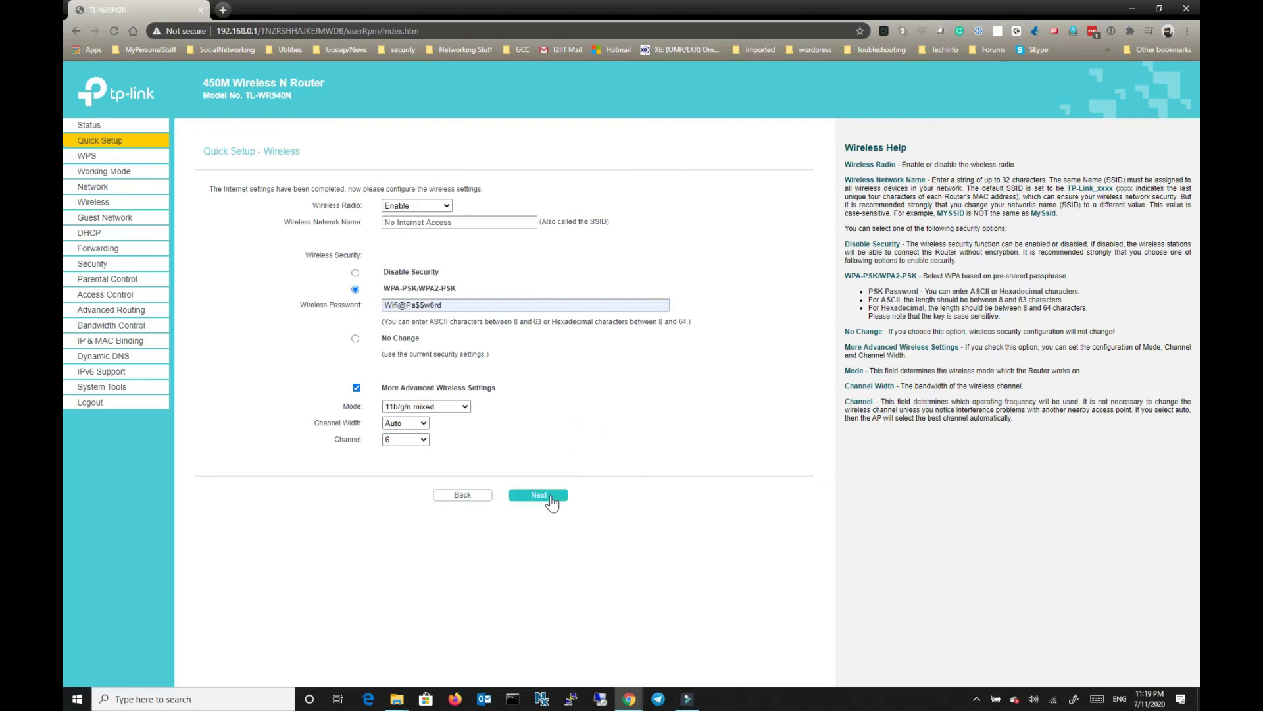
# Save the wireless settings to reach Finish, then show Windows' Wi-Fi network list from the desktop.
pyautogui.click(550, 497)
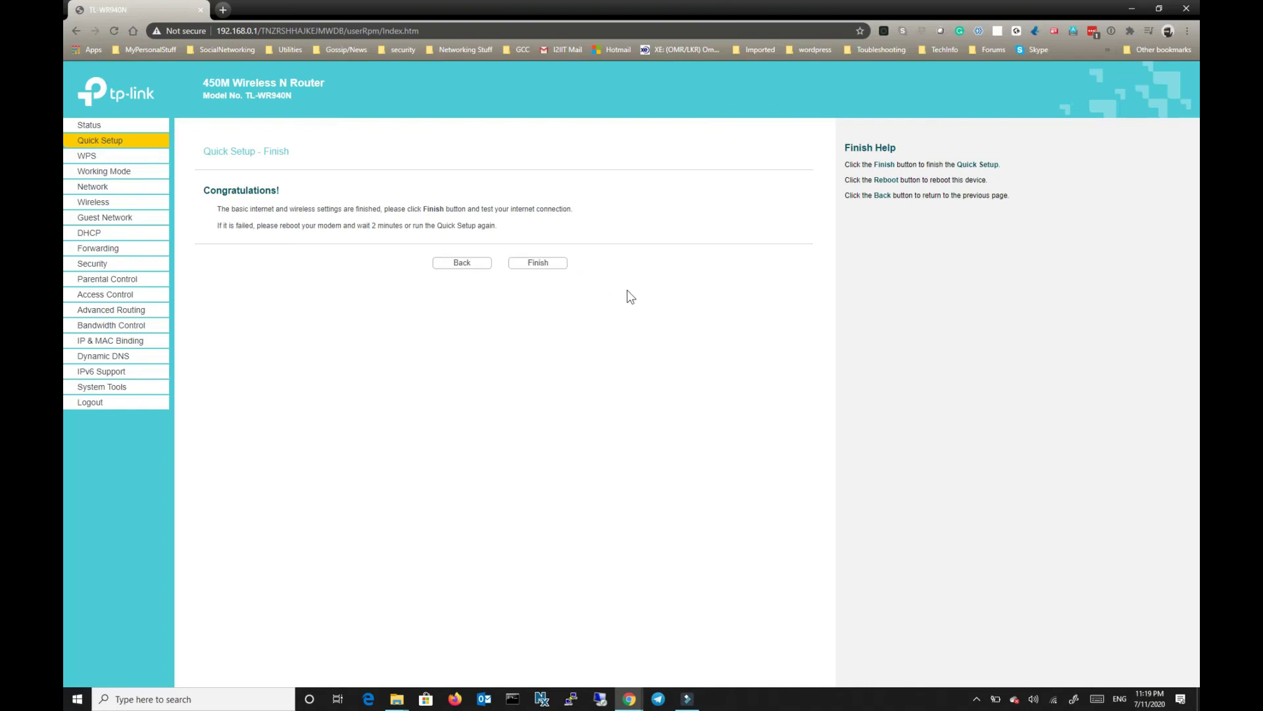
pyautogui.press('super+d')
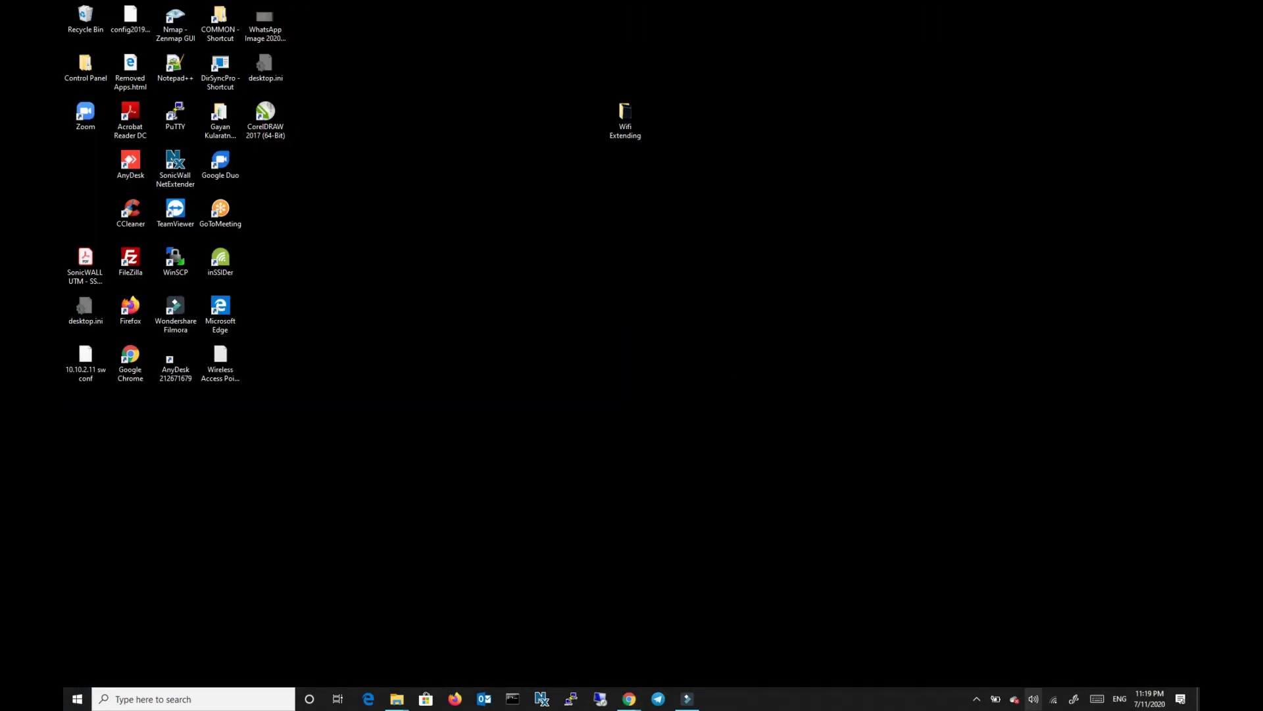
pyautogui.click(1054, 699)
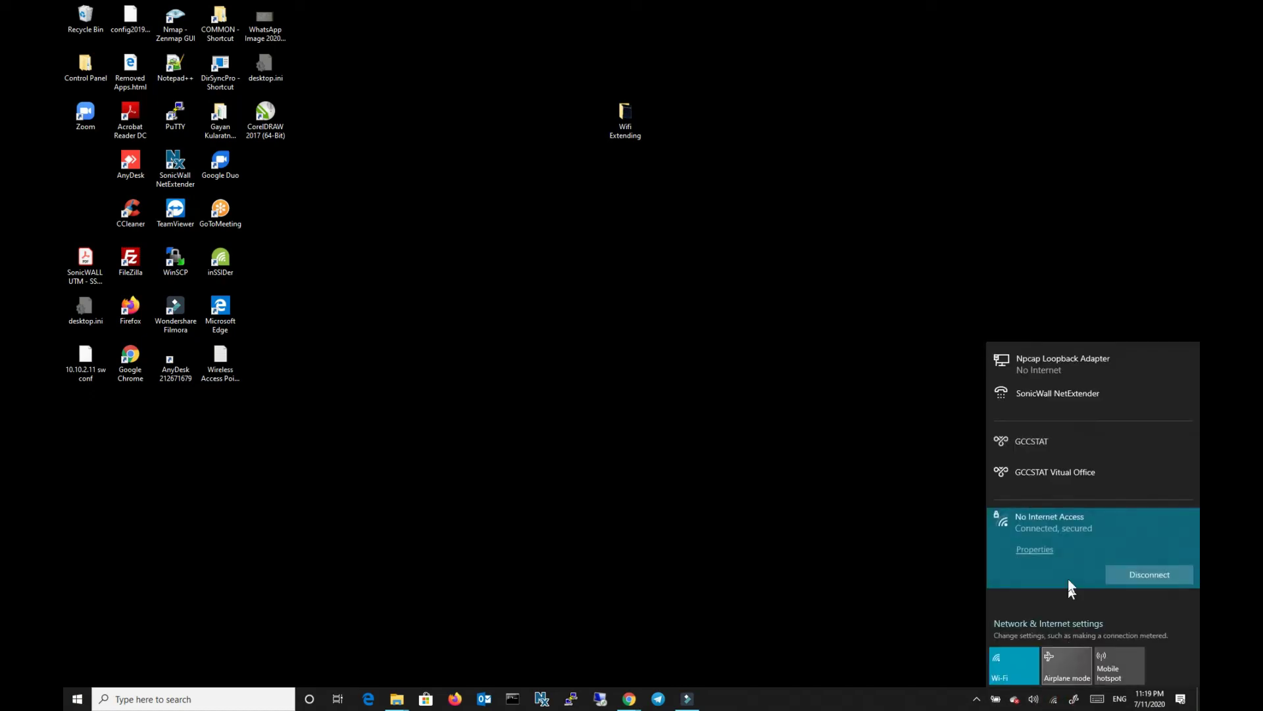